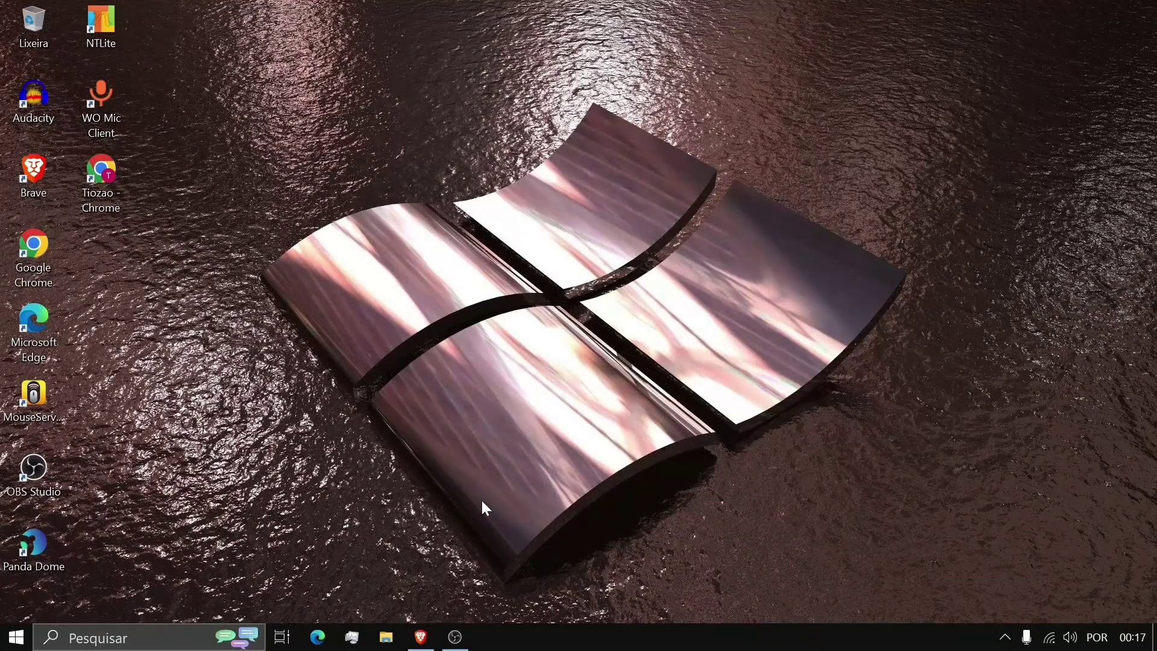
Switch to Brave, agree to the terms and conditions, and request the download of Android Studio Flamingo | 2022.2.1 Patch 1 for Windows
click(420, 637)
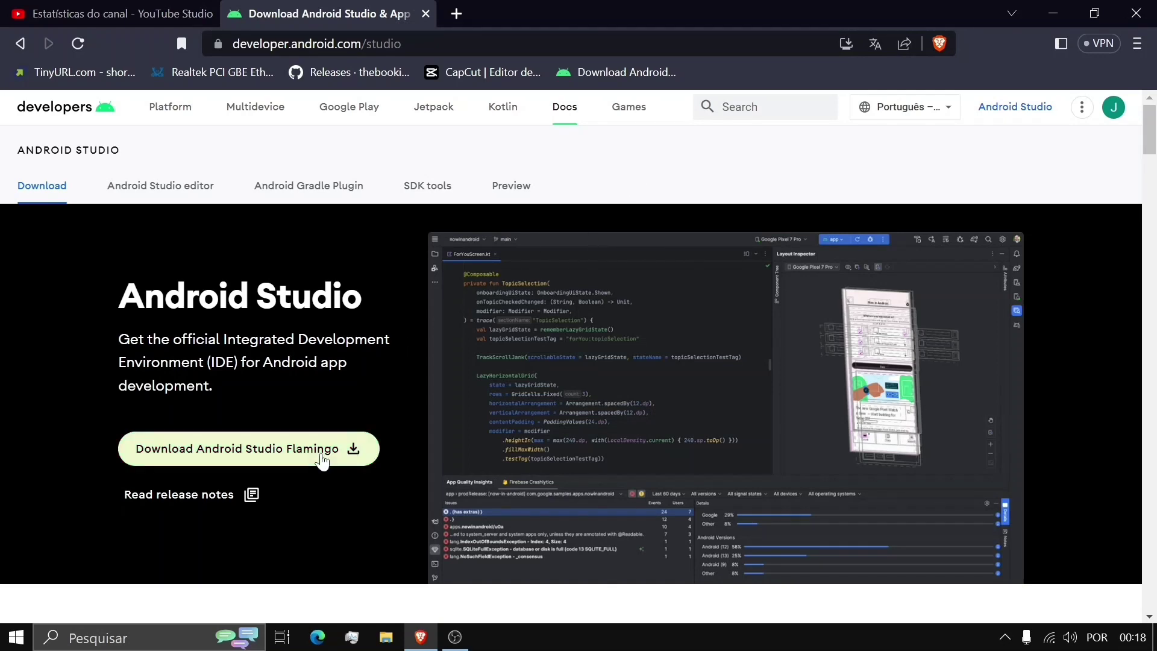
click(329, 446)
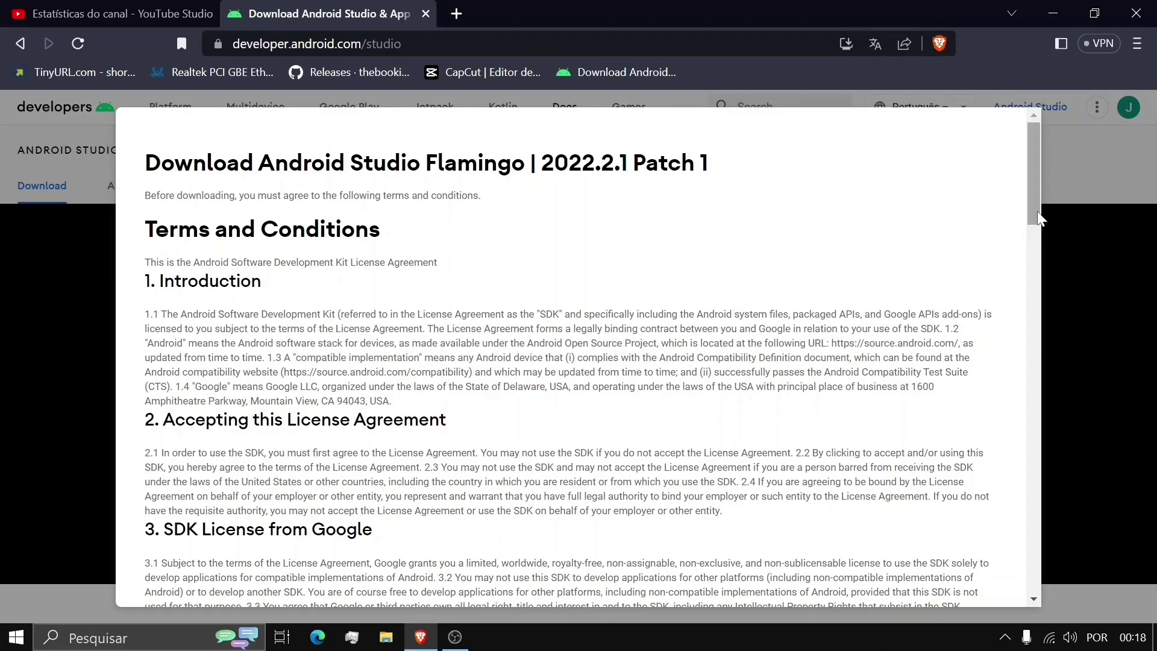
drag(1039, 219, 1043, 608)
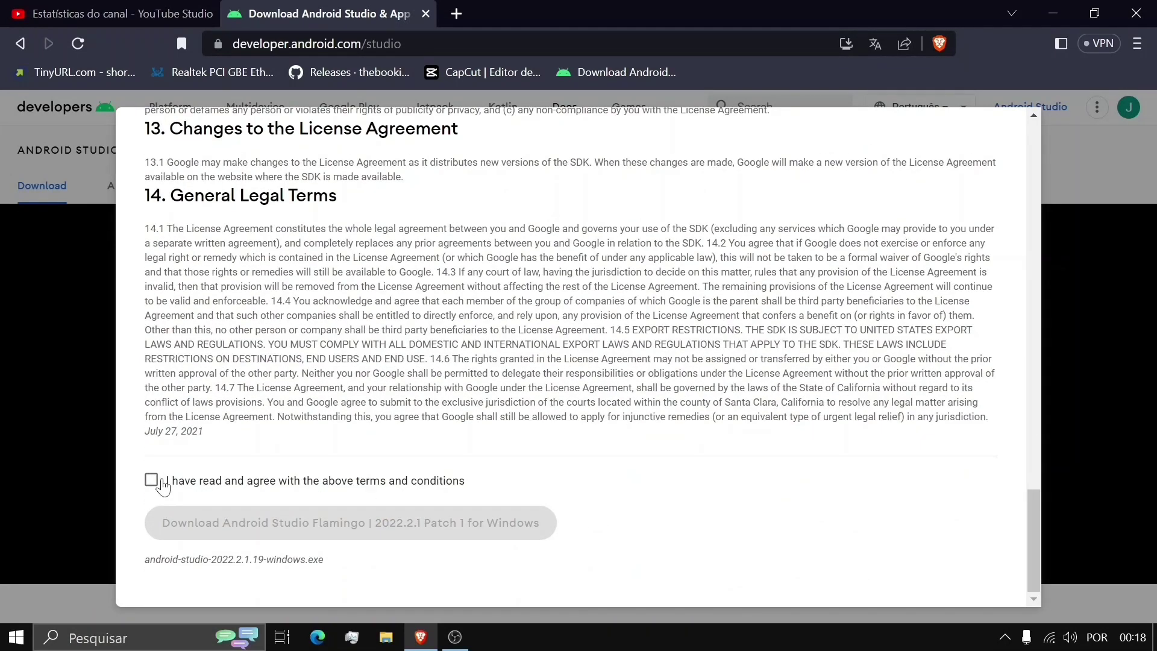
click(152, 481)
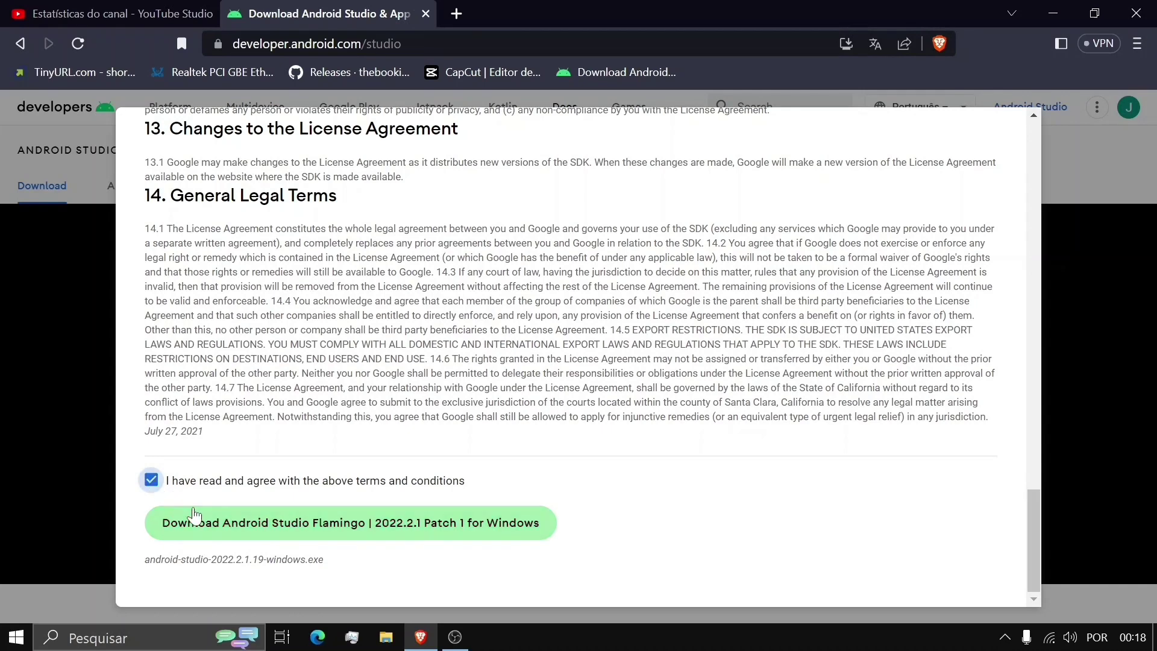
click(209, 528)
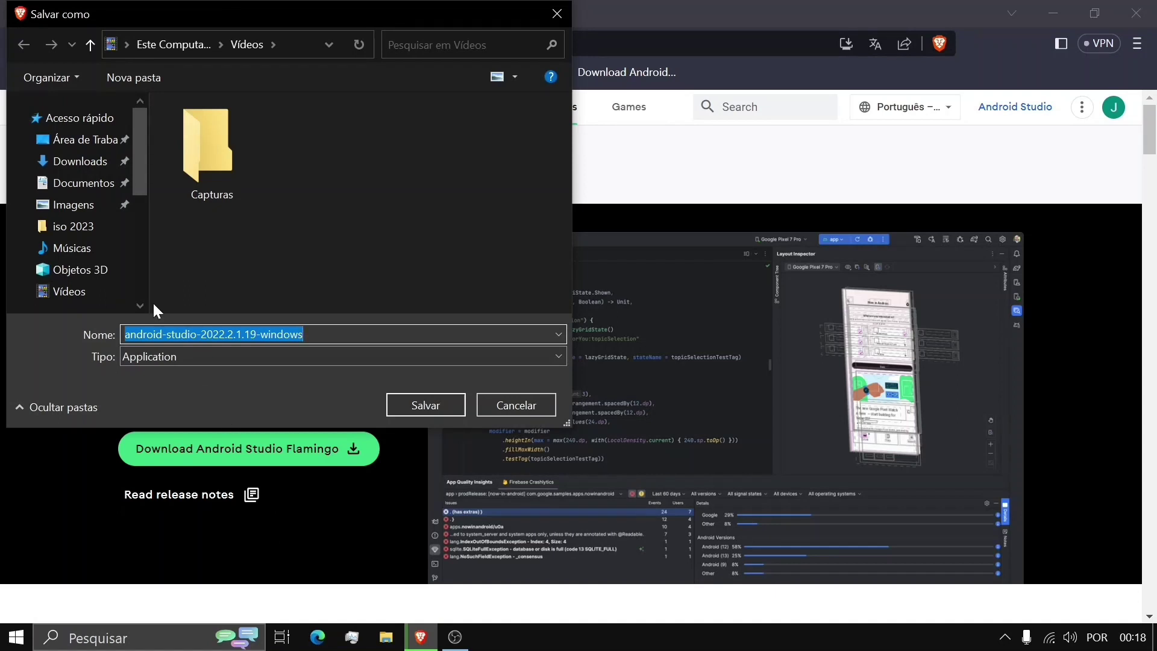
Save the android-studio-2022.2.1.19-windows installer to the desktop (Área de Trabalho), check its download, and close the browser
click(89, 139)
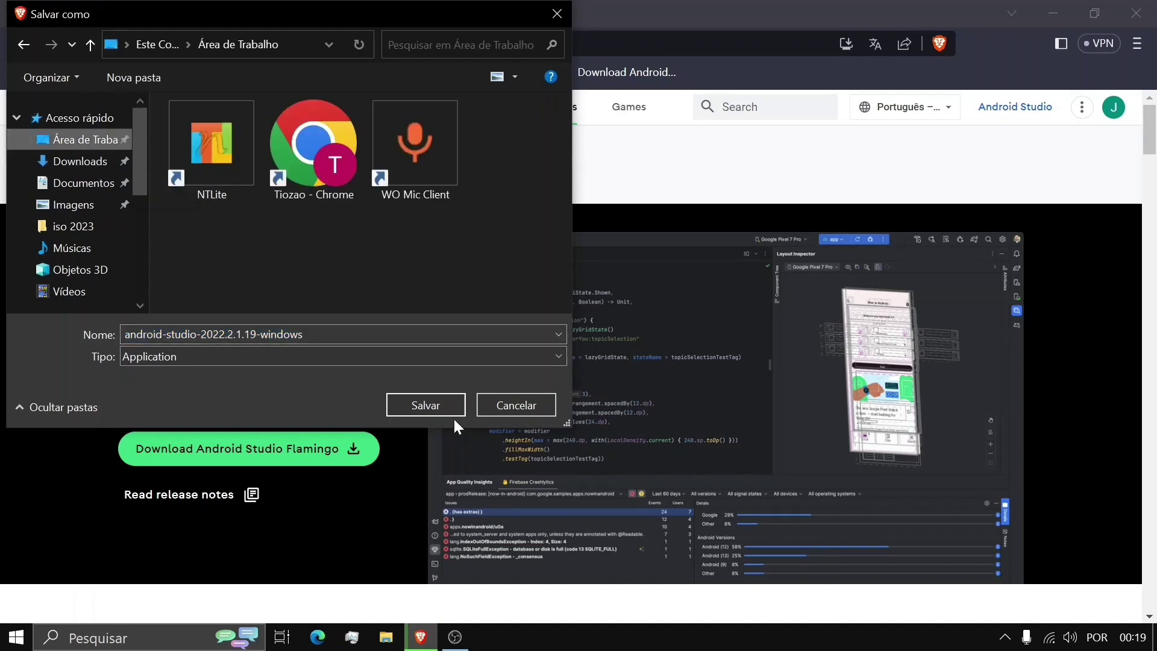
click(441, 408)
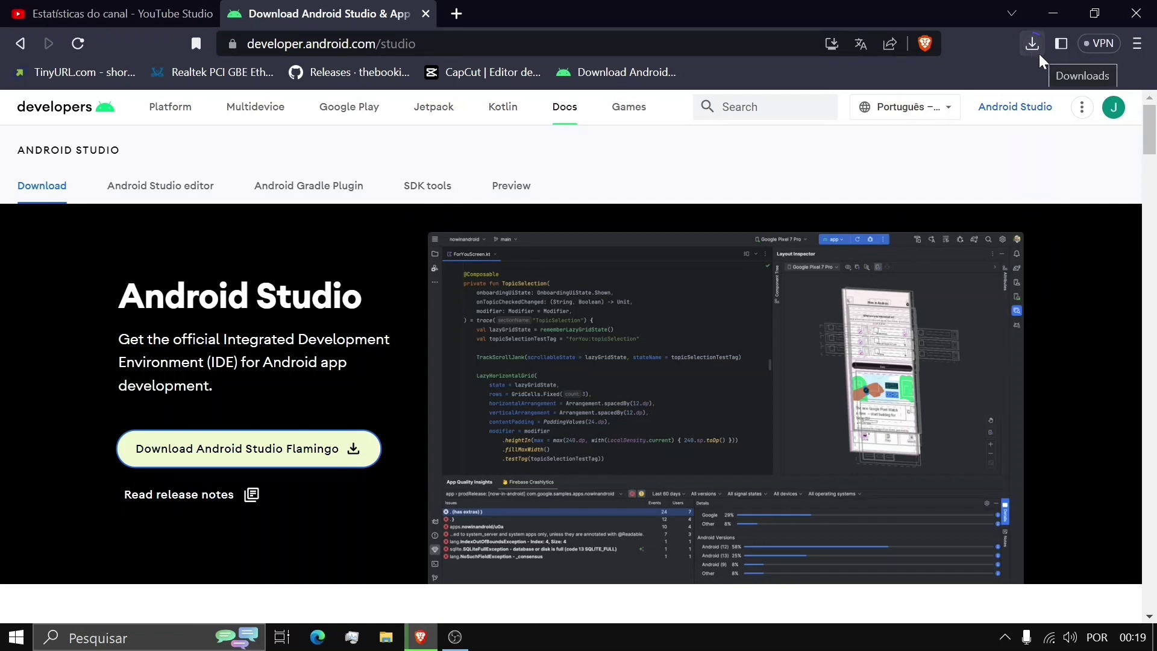
click(1032, 46)
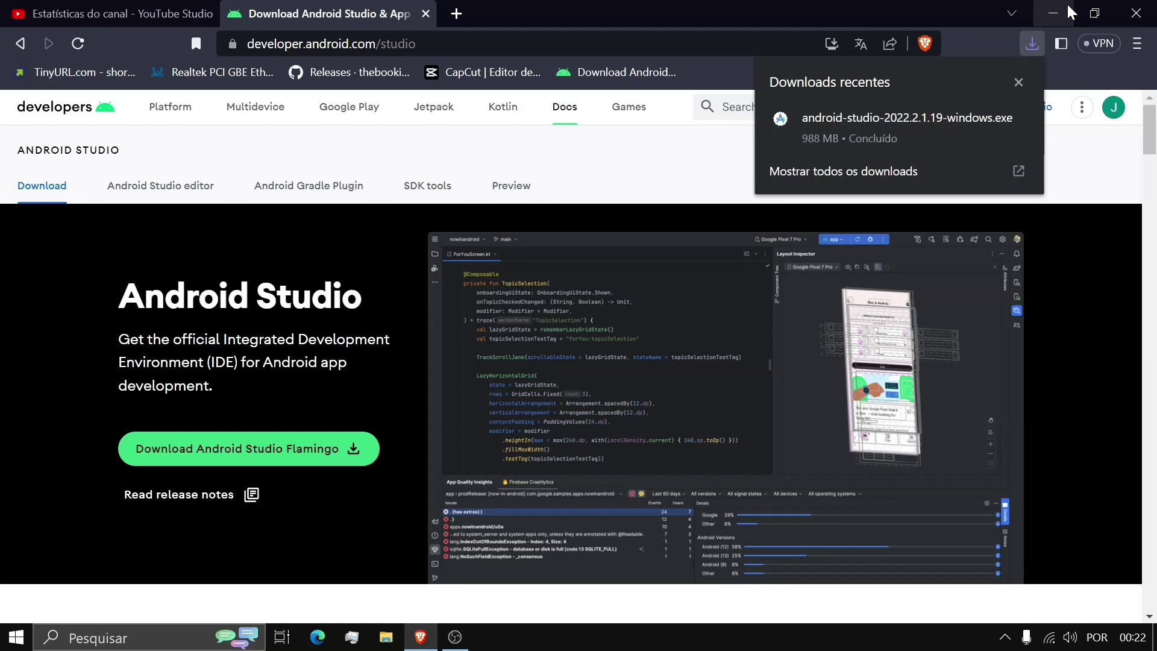
click(1136, 17)
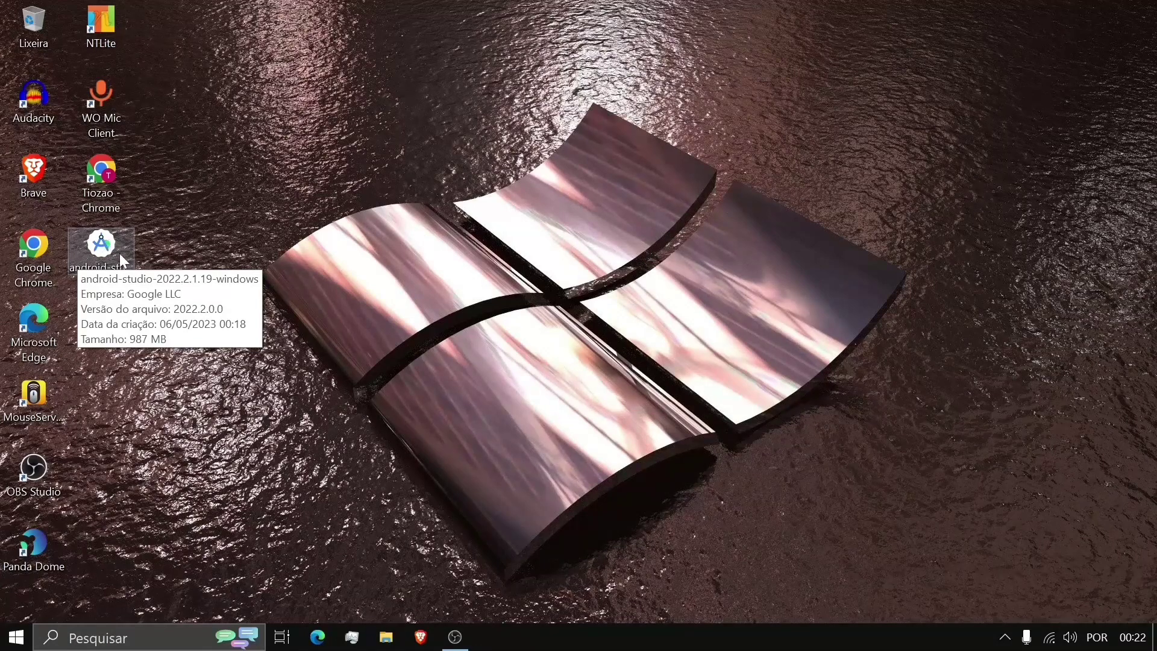
Run the android-studio-2022.2.1.19-windows installer from the desktop and allow it through the security warning
click(89, 248)
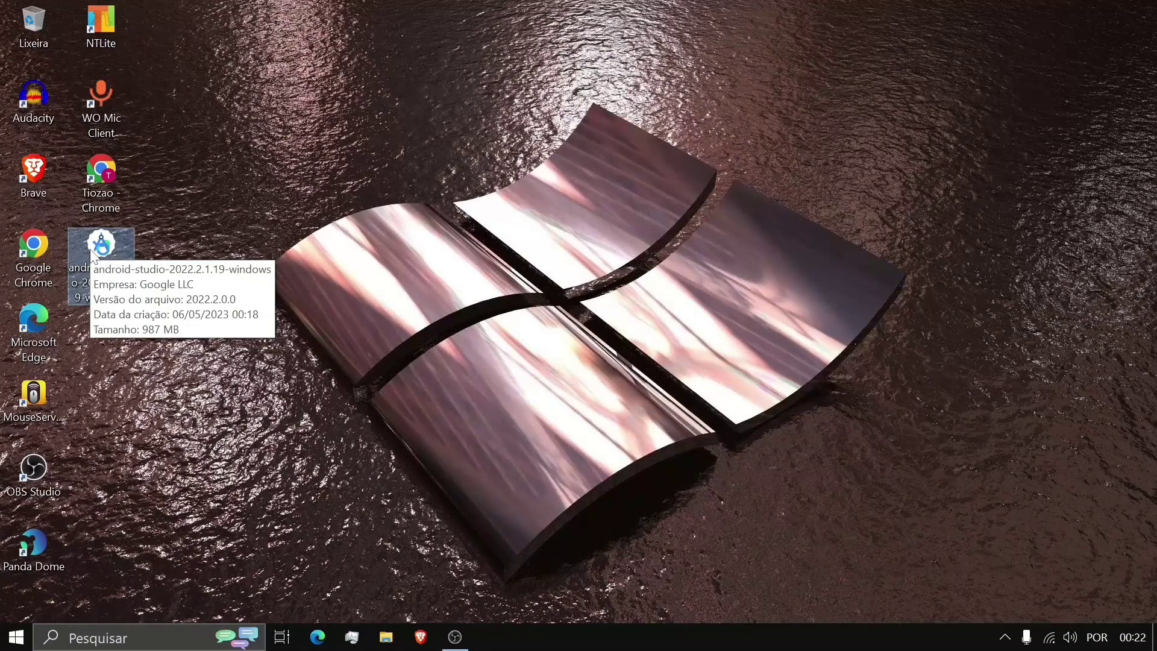
double_click(90, 252)
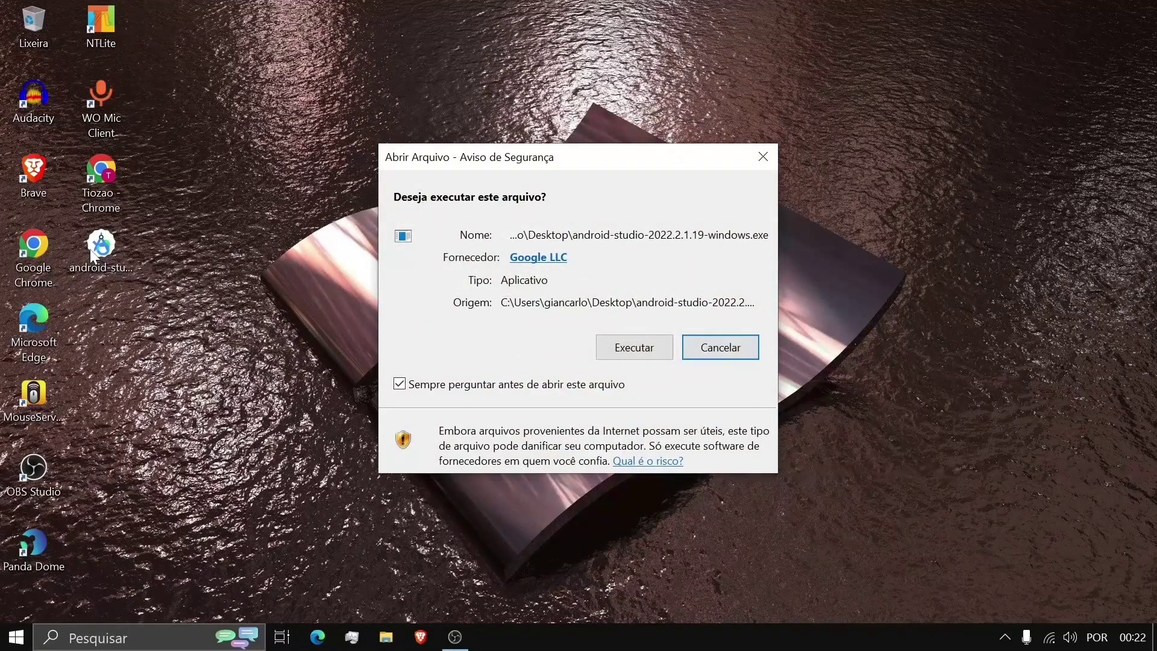
click(660, 355)
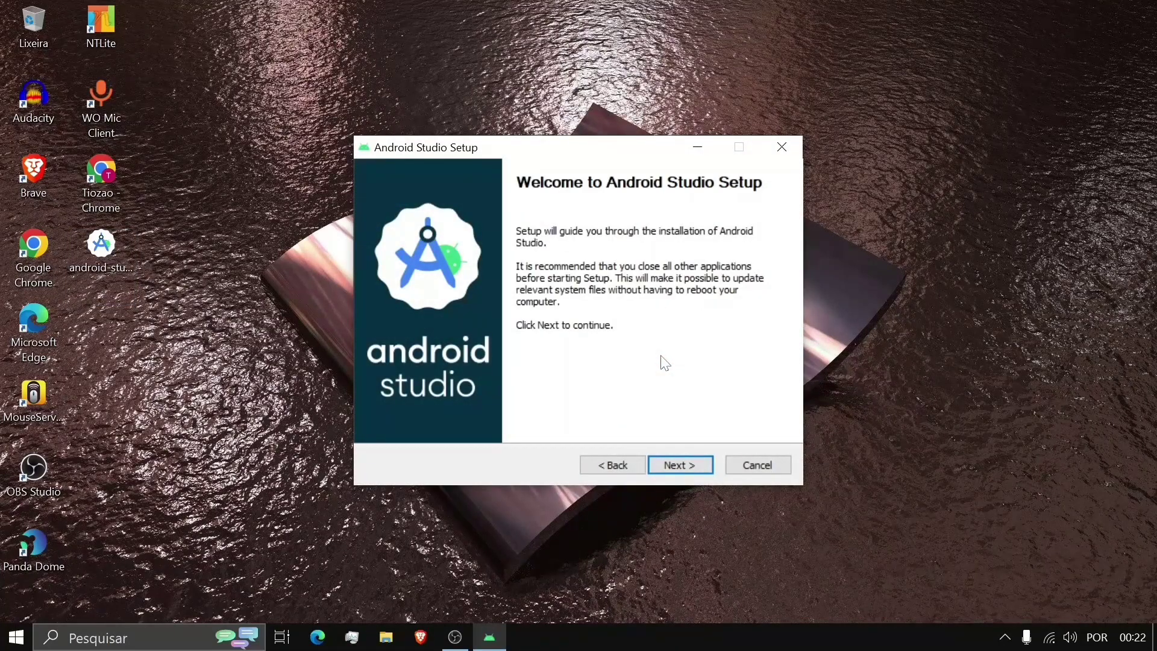
Install Android Studio with Android Virtual Device in C:\Program Files\Android\Android Studio, using the Android Studio Start Menu folder, and start it on finishing
click(680, 471)
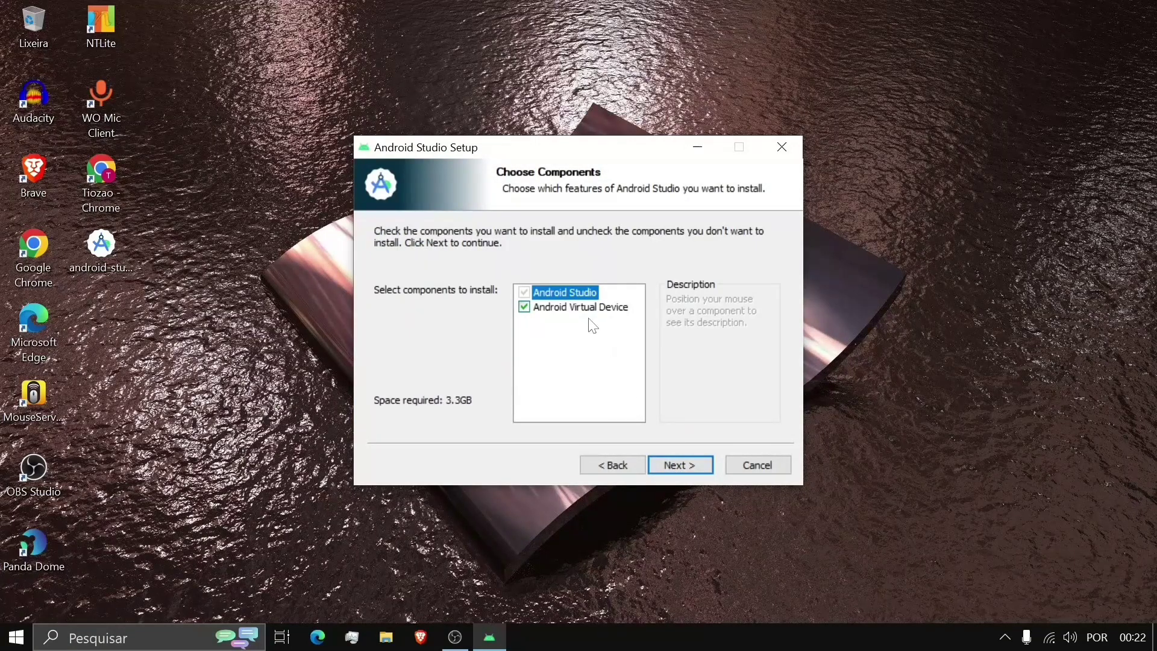
mouse_move(580, 309)
click(669, 463)
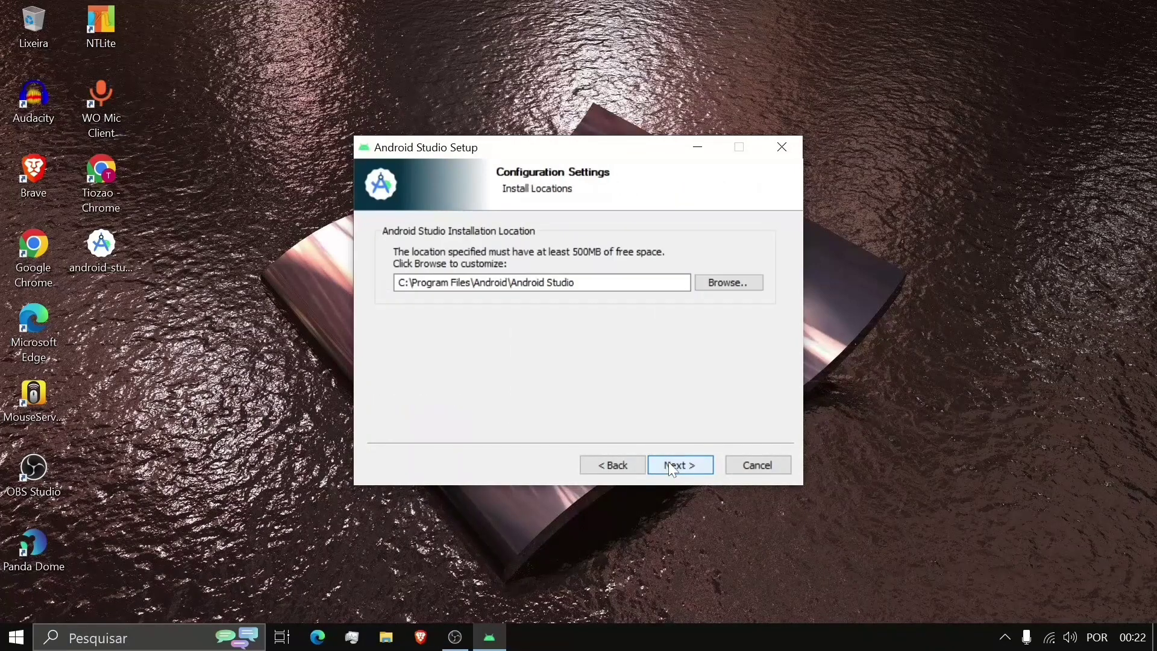
click(667, 462)
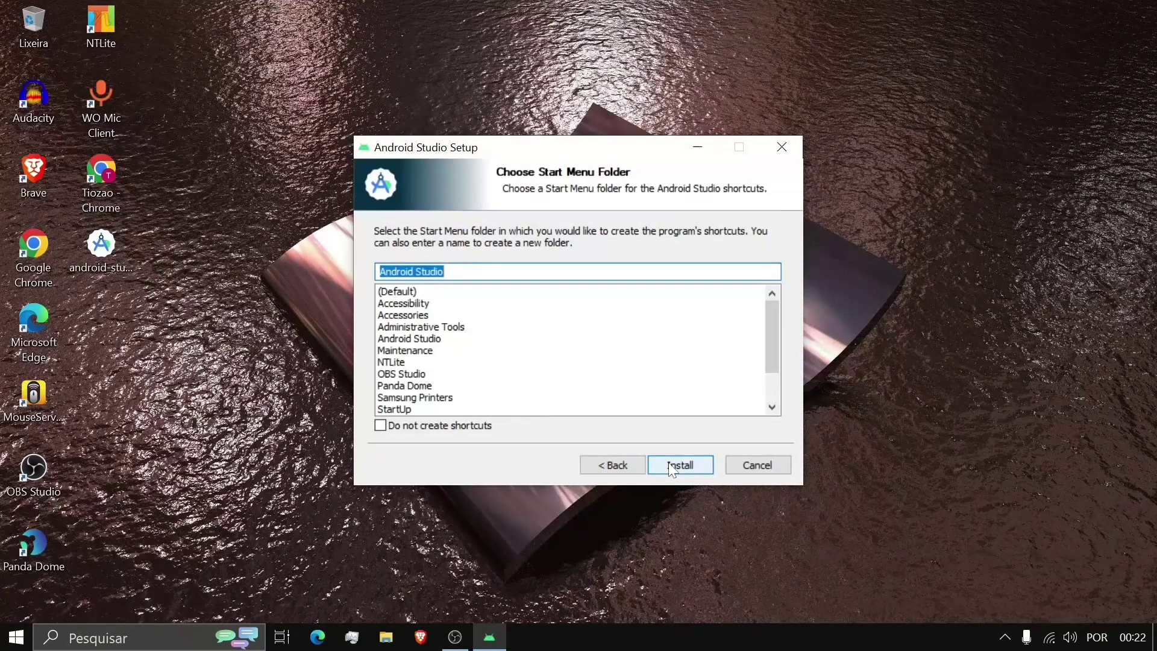
click(669, 464)
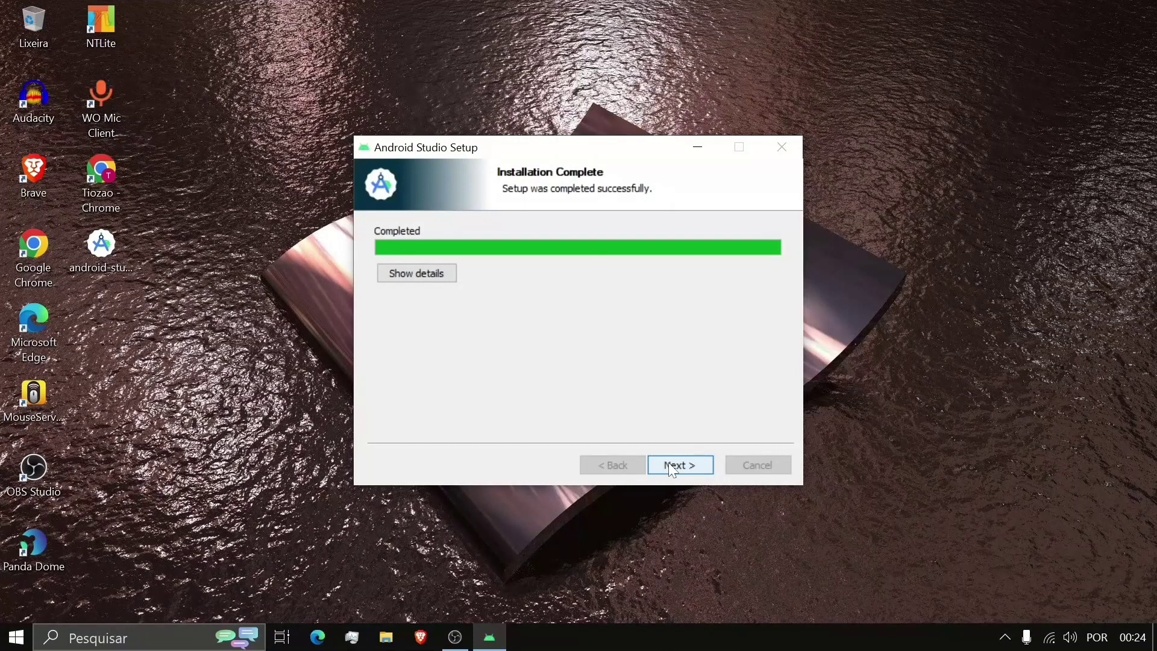
click(673, 469)
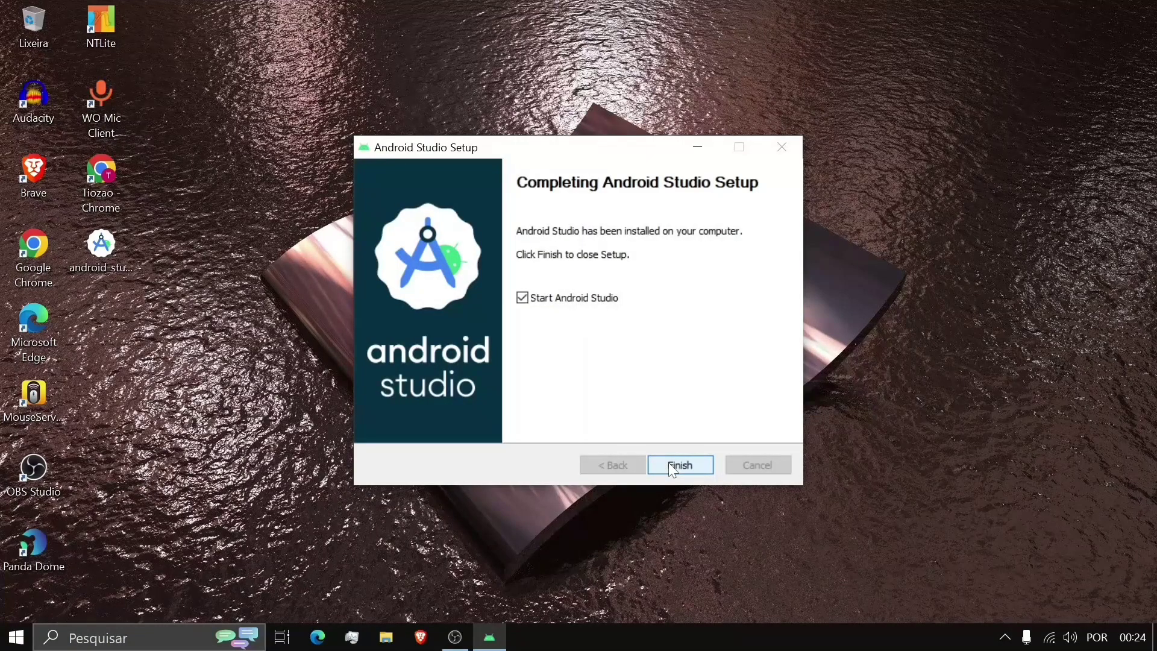
click(673, 469)
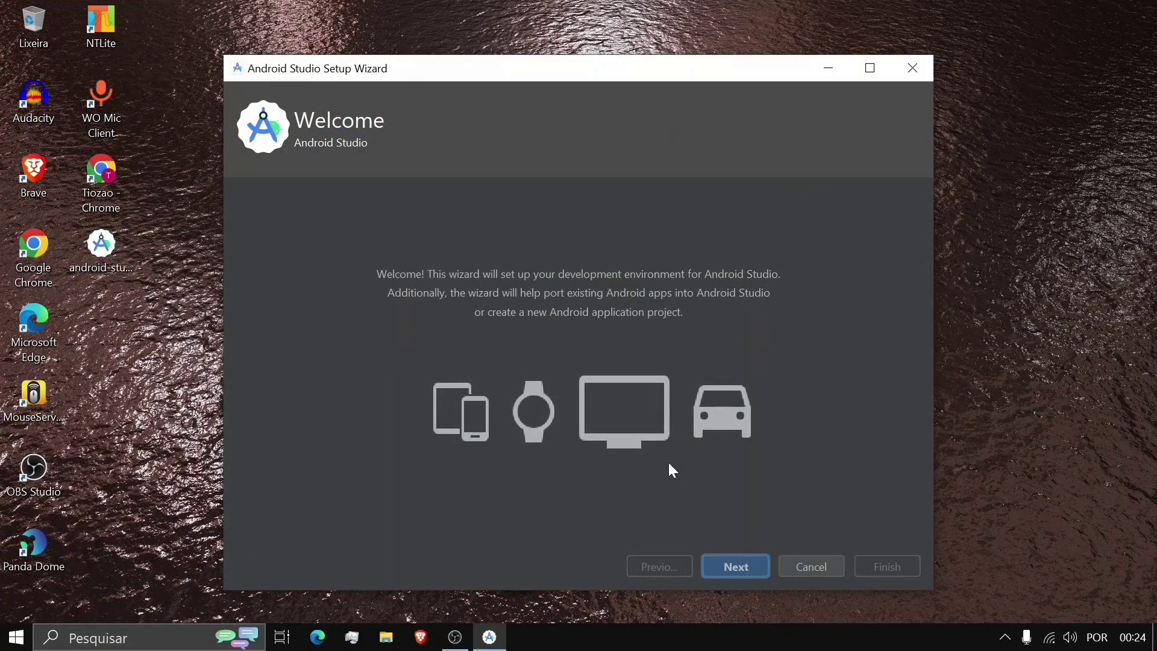
Proceed through the setup wizard to the license agreement with the Standard install type, the Darcula theme and the listed SDK settings
click(737, 567)
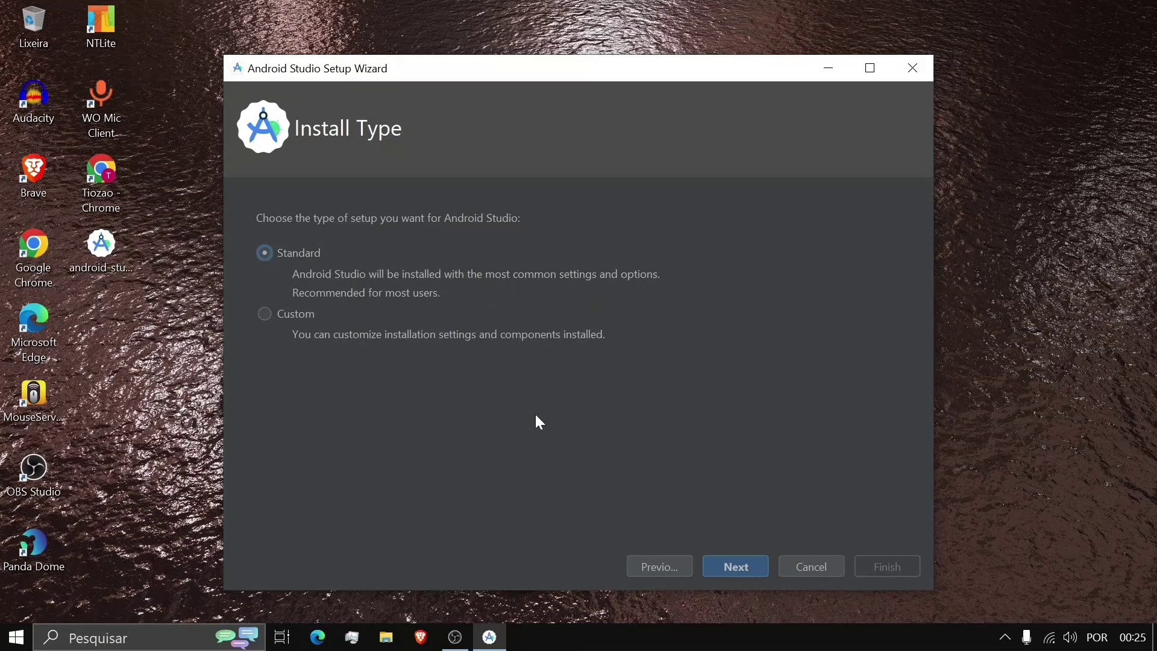
click(730, 573)
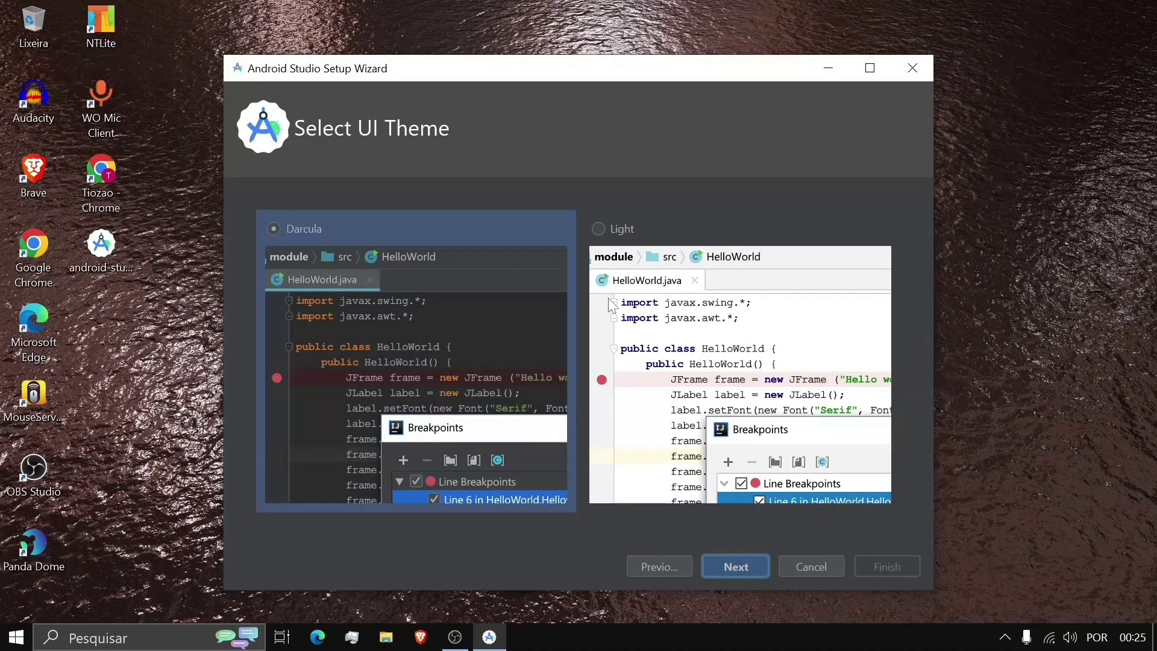
click(736, 570)
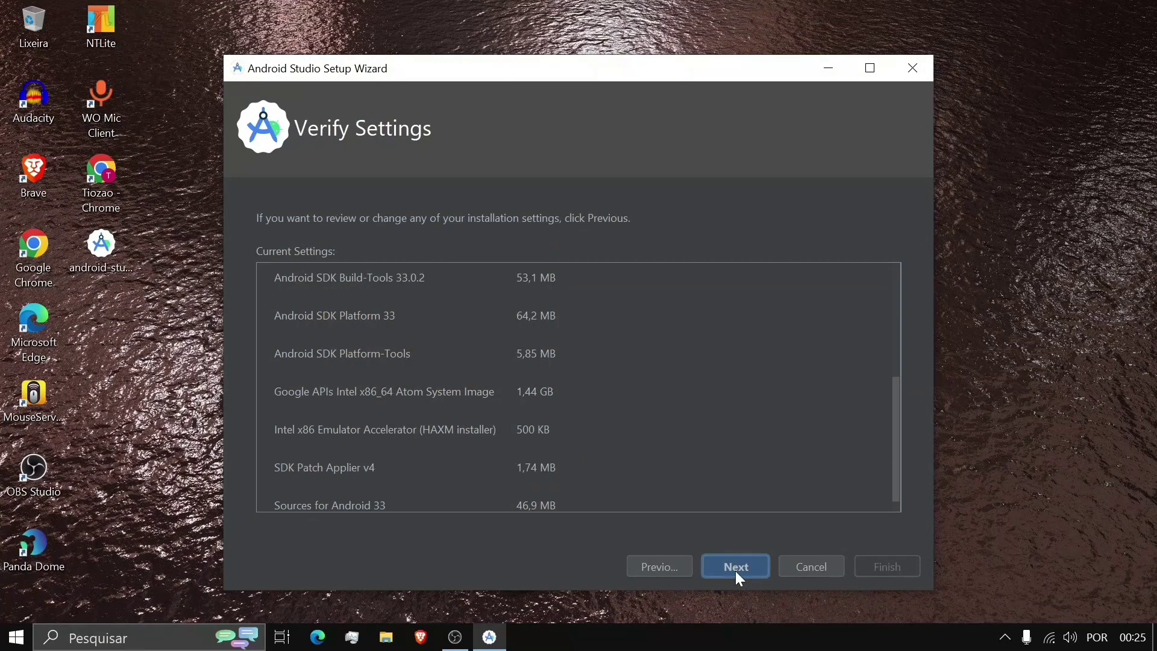
click(737, 570)
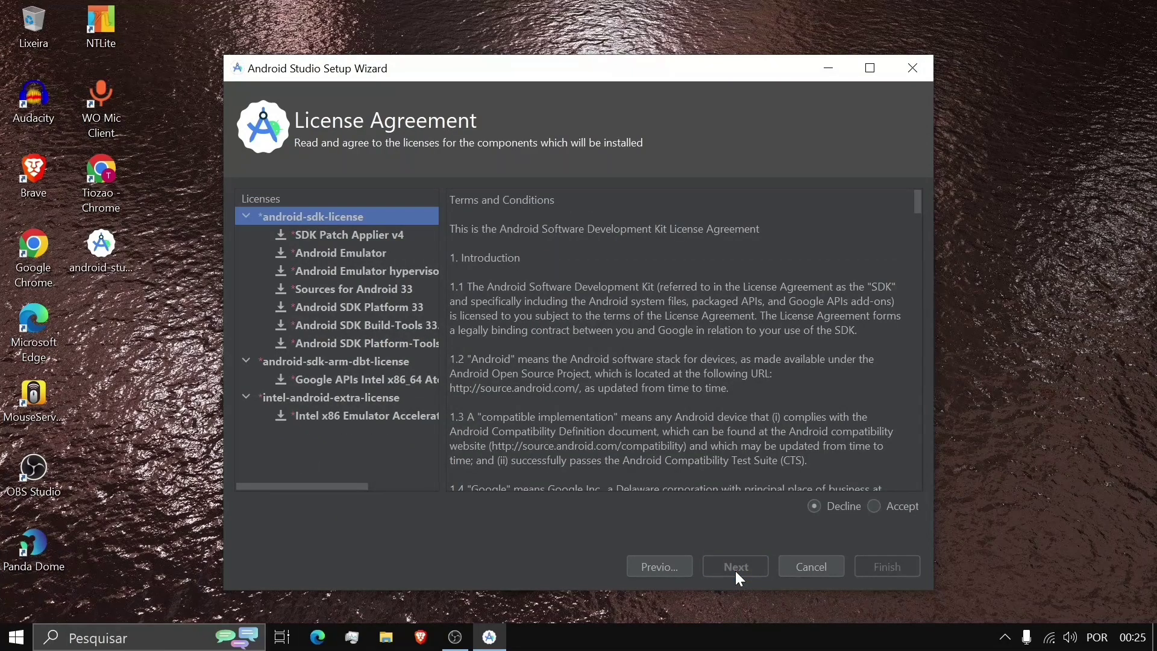
Go through the android-sdk-license terms to the end and accept them
click(874, 507)
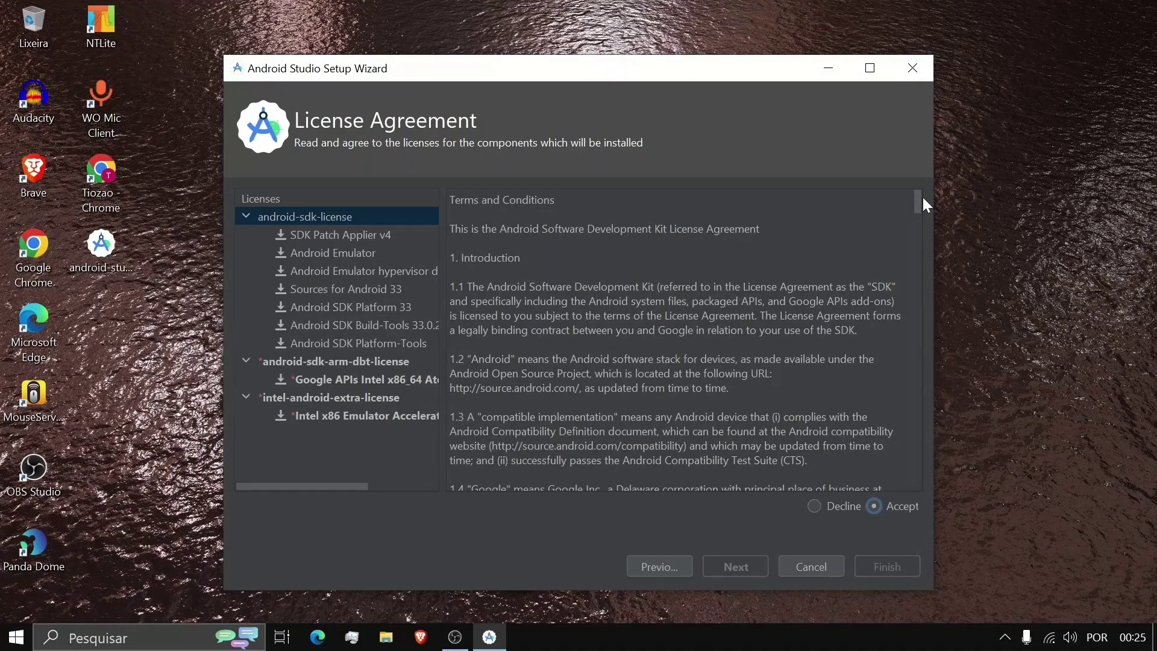
drag(921, 203, 914, 364)
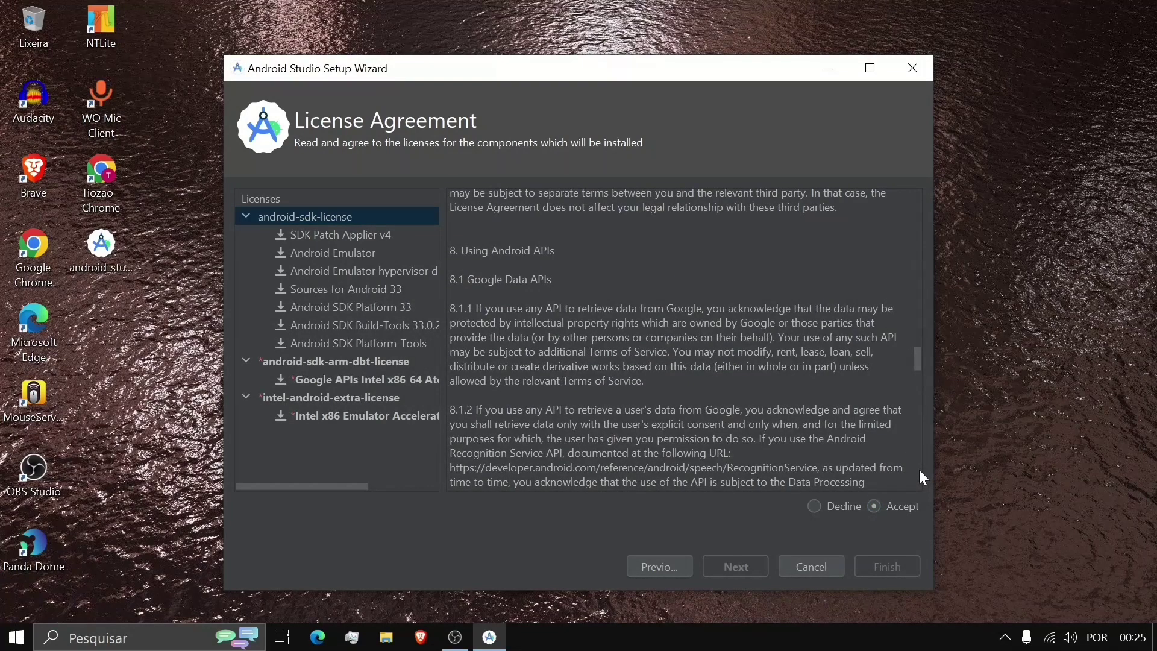
scroll(920, 471, down, 5)
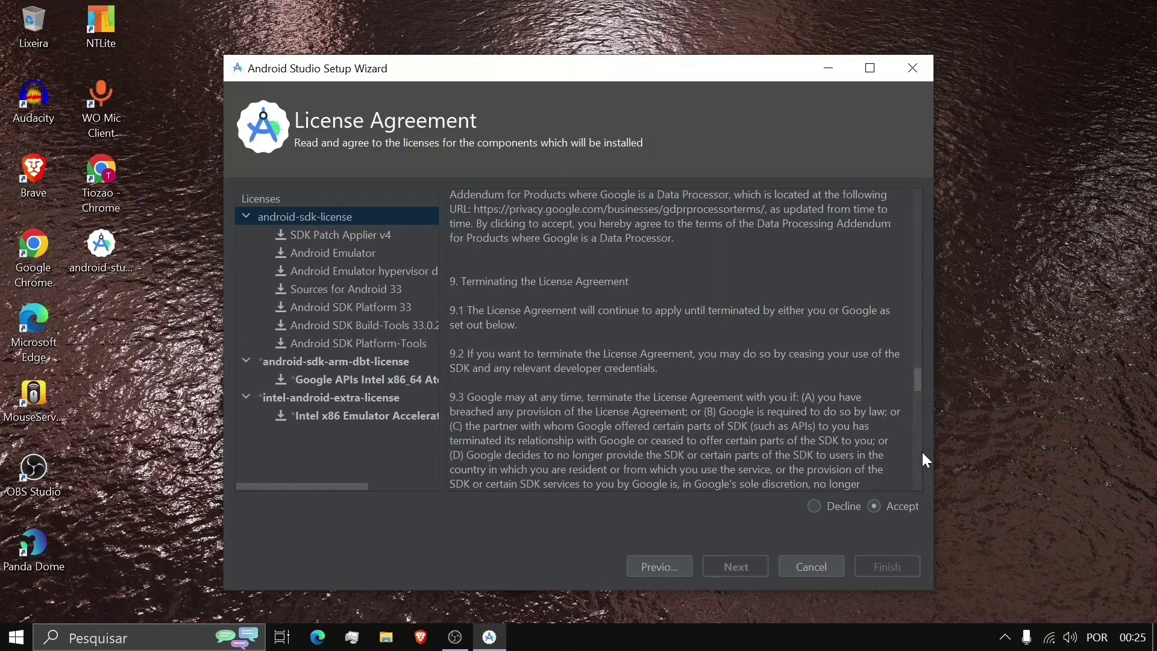
scroll(916, 457, down, 10)
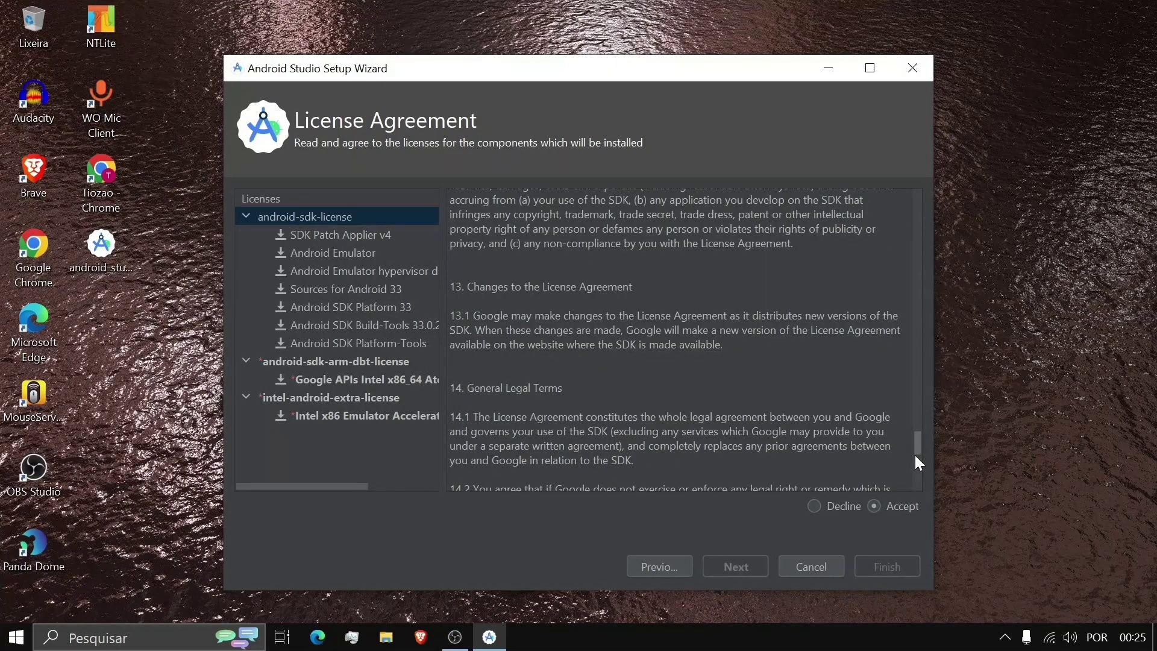
scroll(916, 456, down, 5)
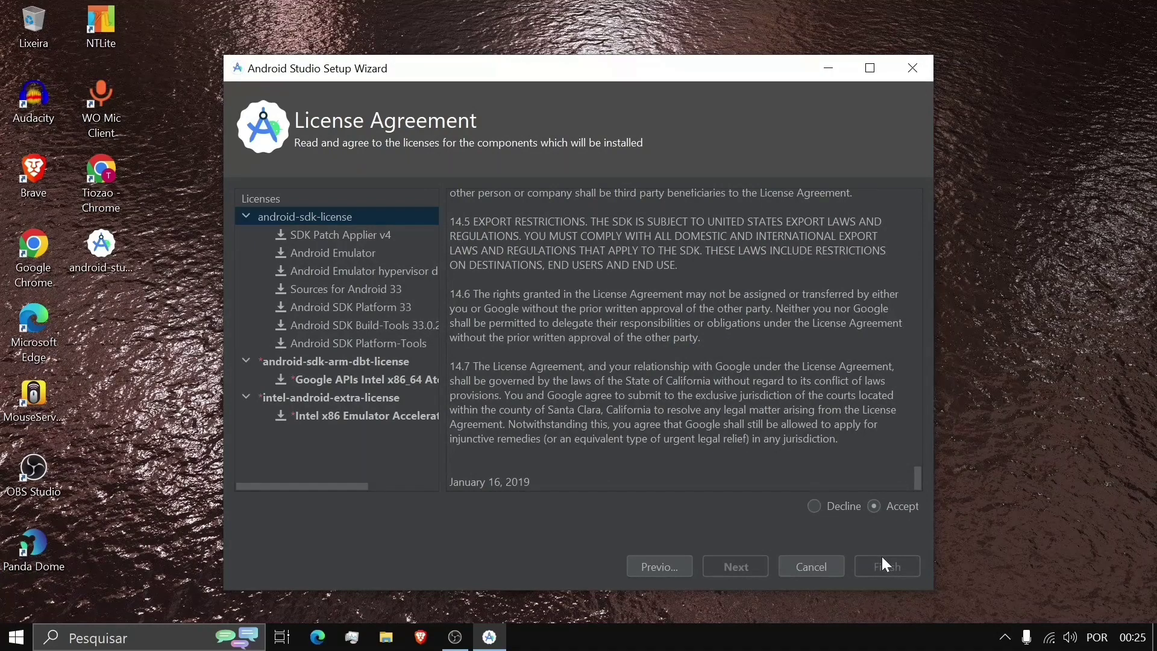
click(858, 510)
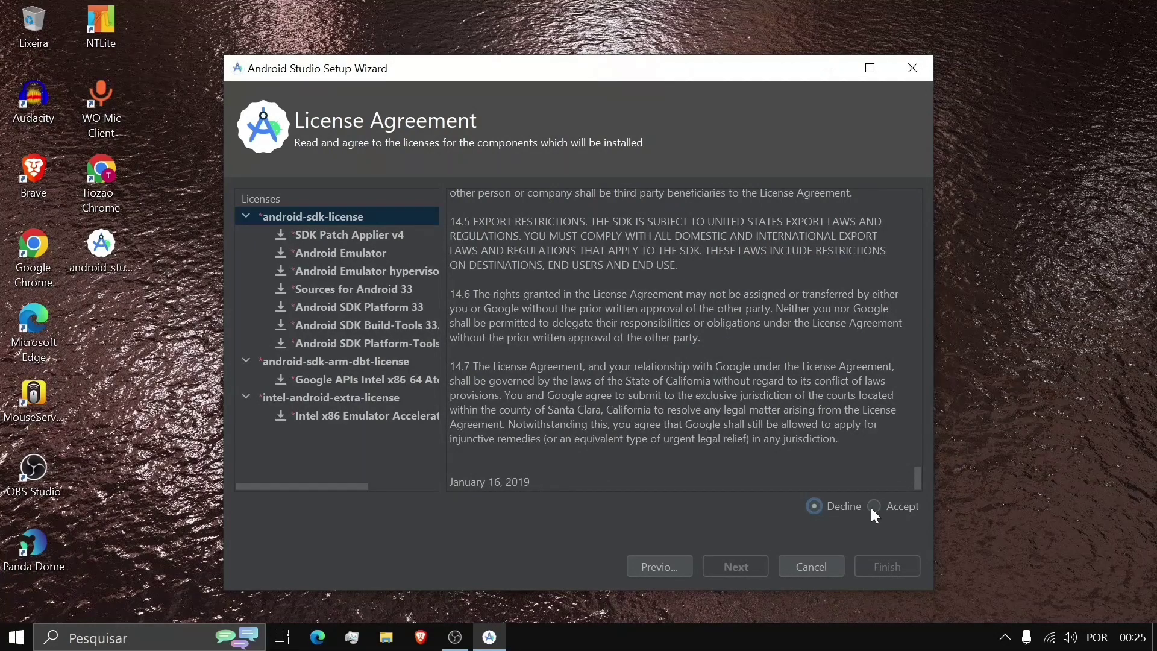
click(892, 511)
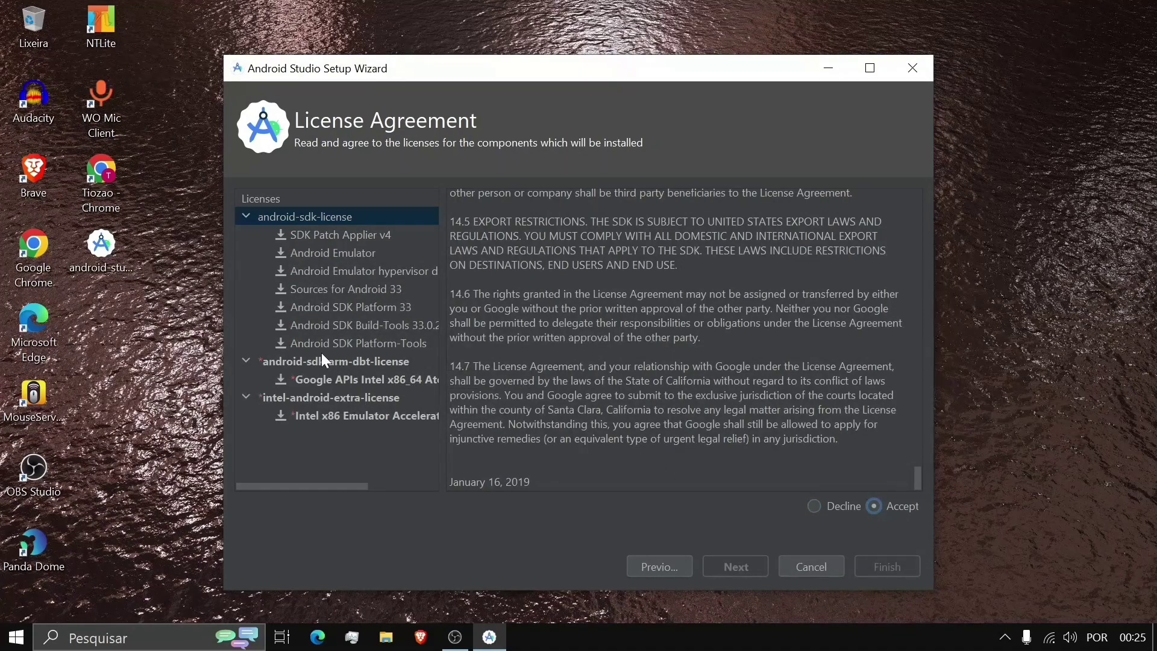
Accept the android-sdk-arm-dbt-license for the Google APIs system image and the intel-android-extra-license for the Intel x86 Emulator Accelerator
click(246, 362)
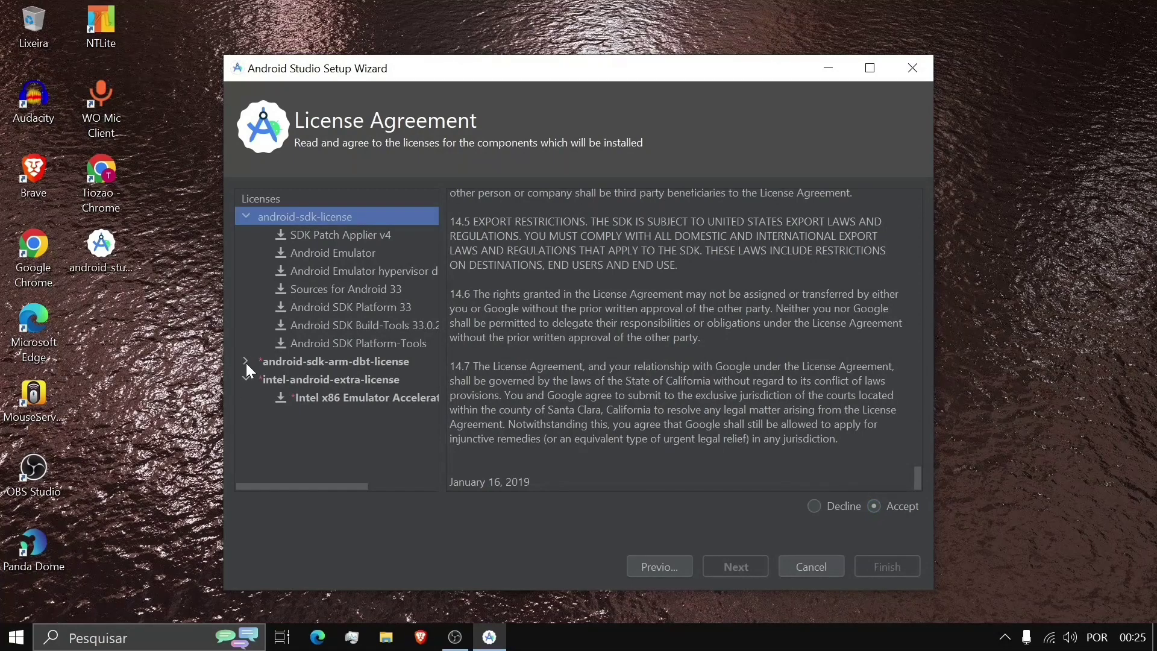
click(246, 362)
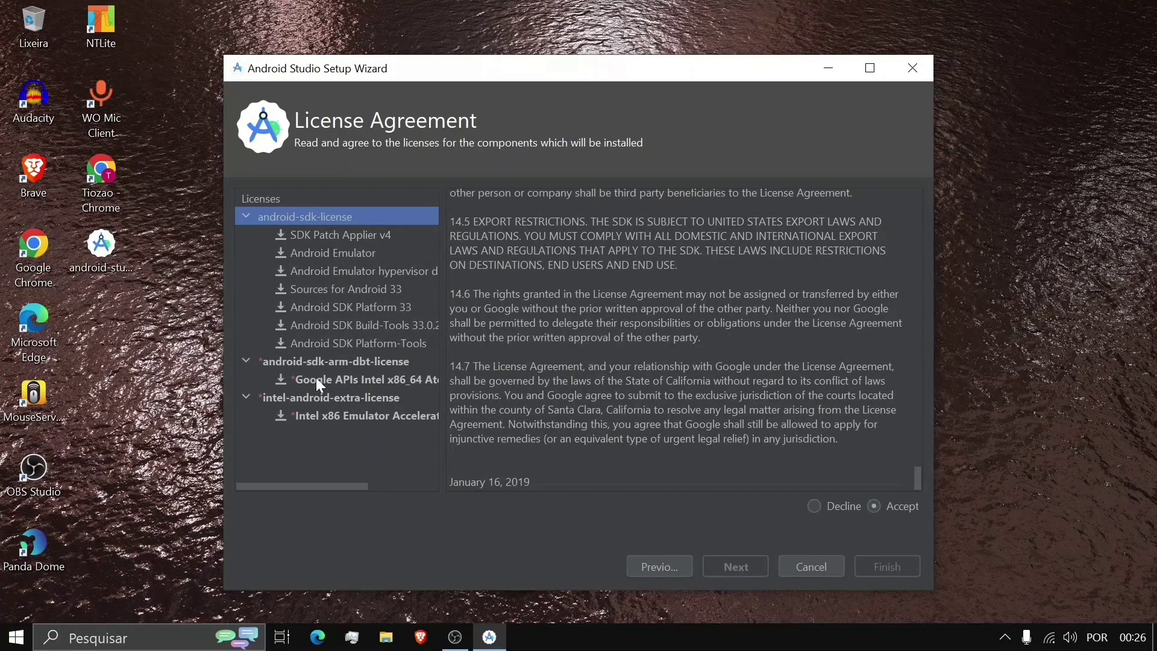
click(344, 372)
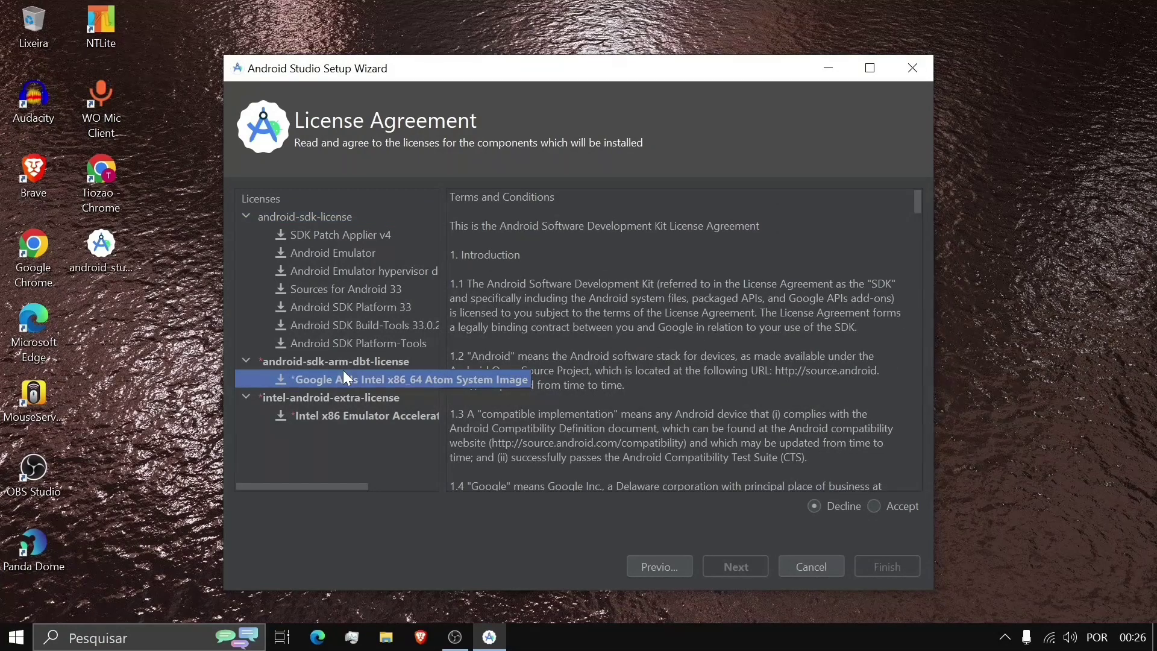
click(884, 506)
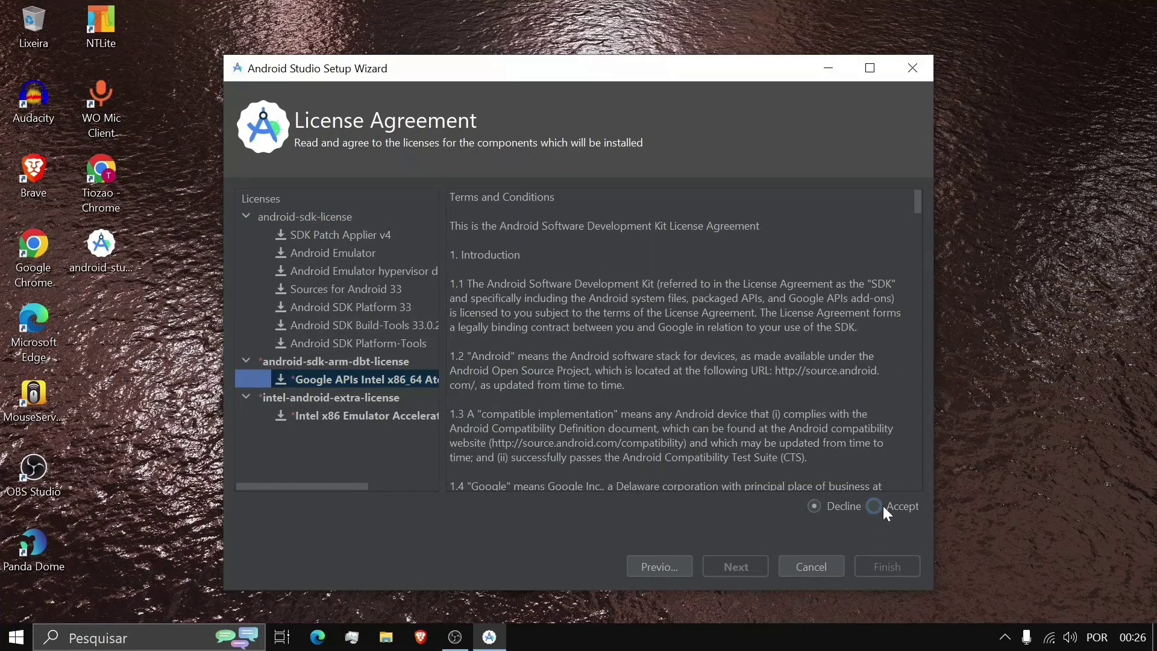
click(393, 417)
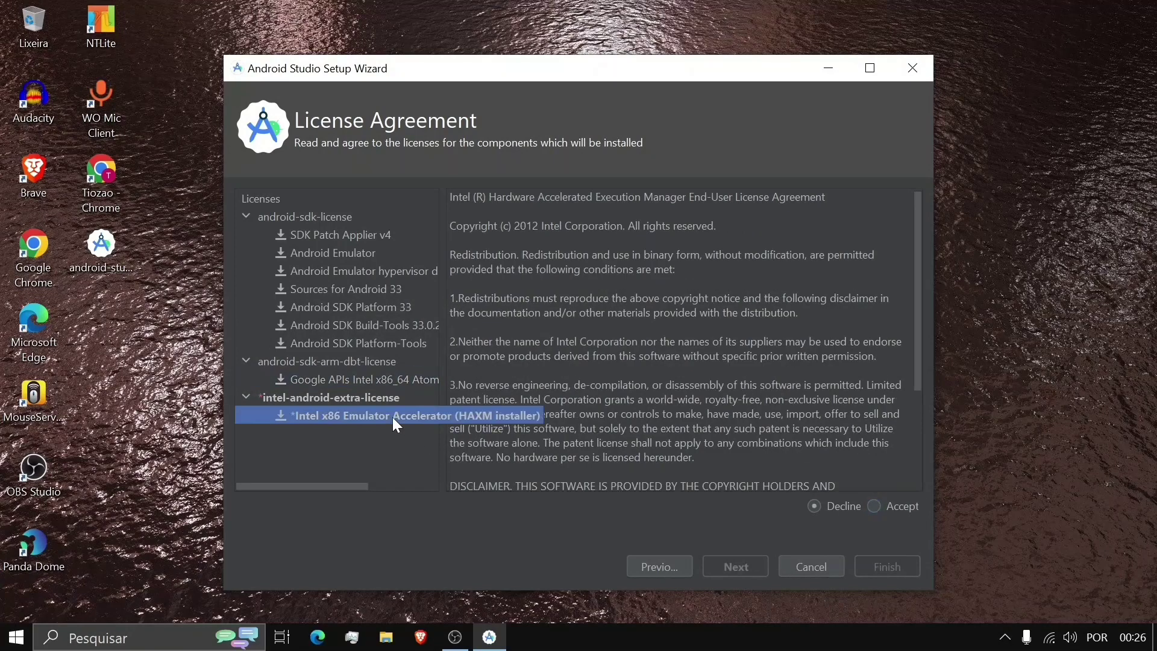
click(886, 509)
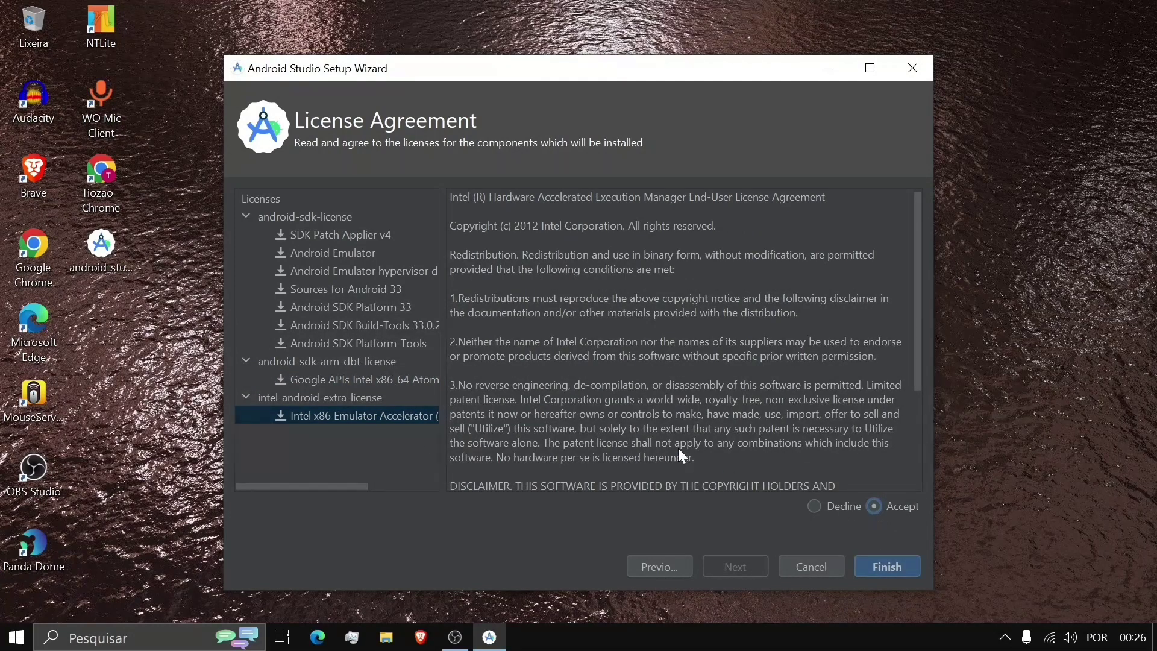
Download the licensed SDK components and complete the setup wizard
click(880, 569)
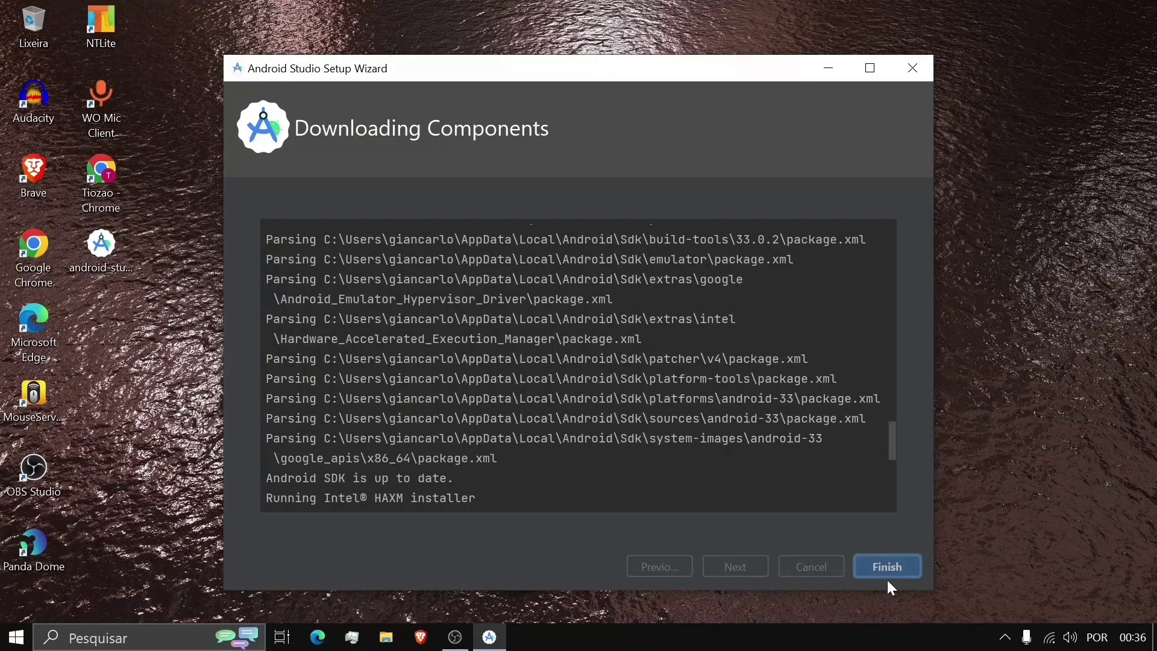
click(892, 573)
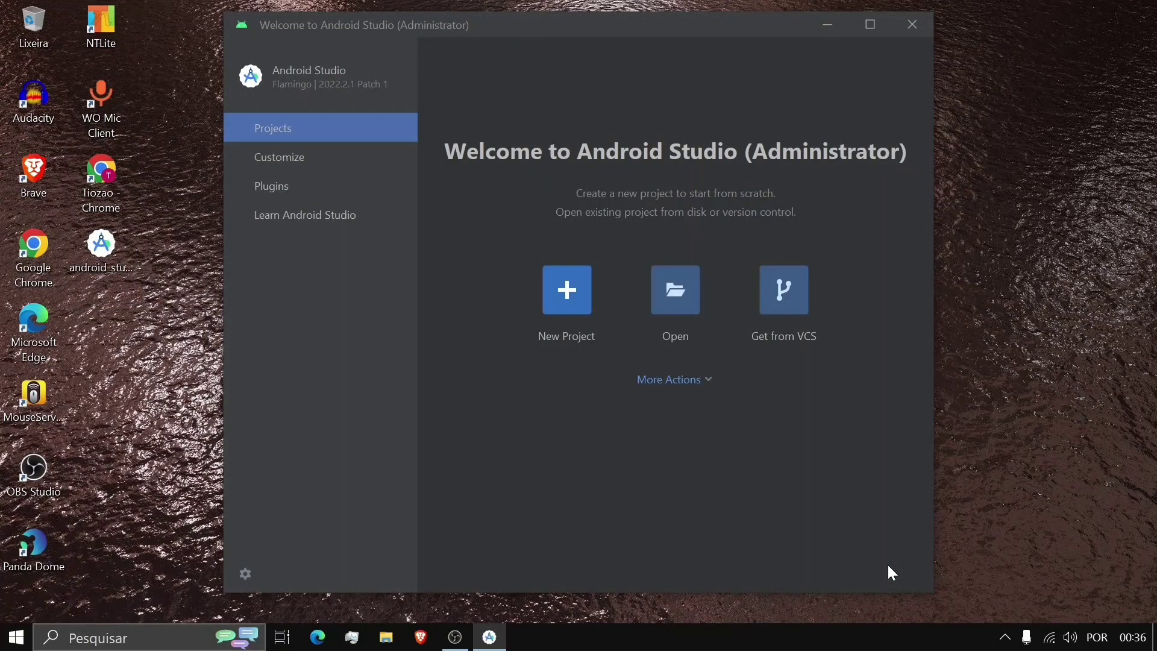
Install the Android UpsideDownCake Preview and Android TiramisuPrivacySandbox Preview platforms through the SDK Manager, and leave the SDK settings
click(701, 389)
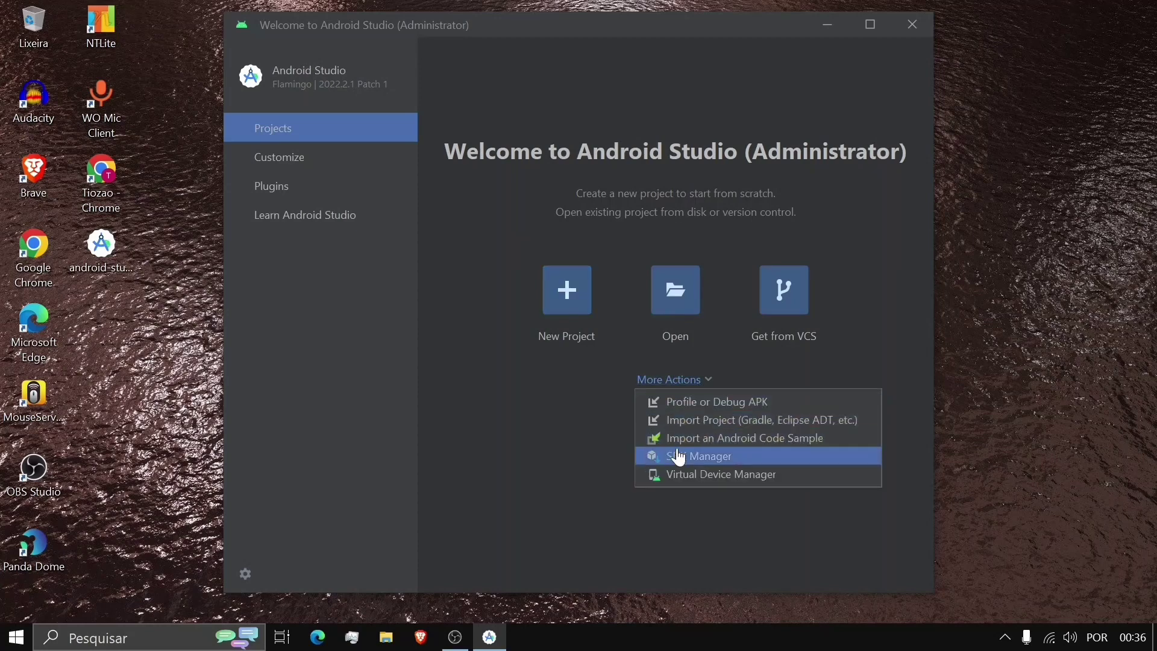
click(677, 456)
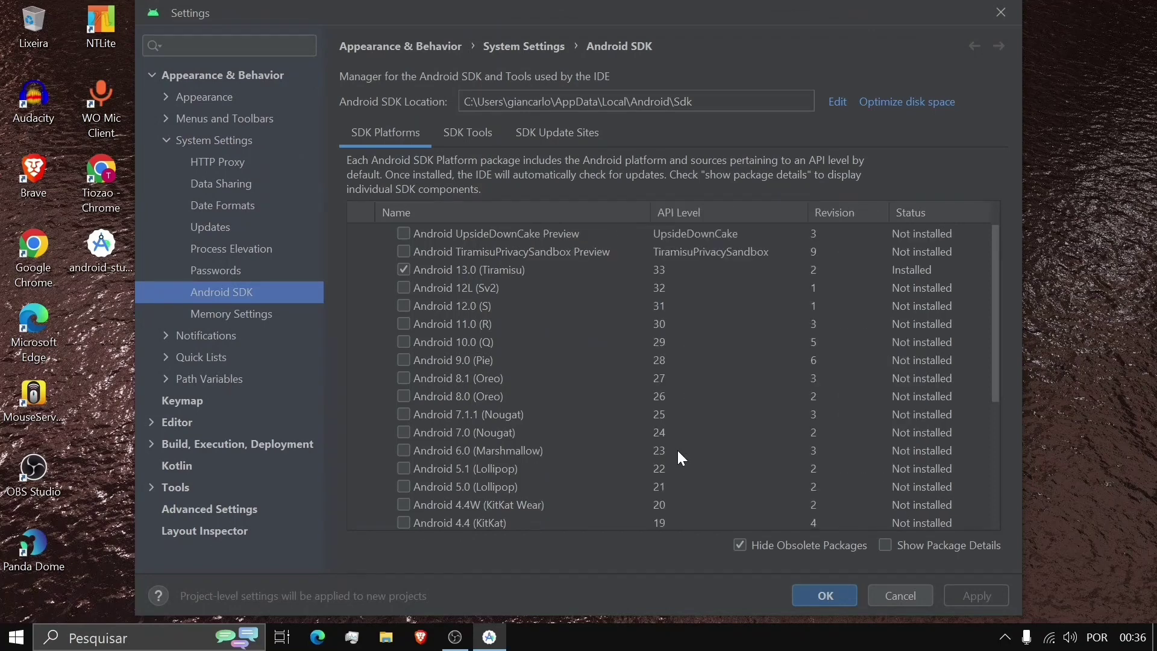
click(404, 234)
click(405, 254)
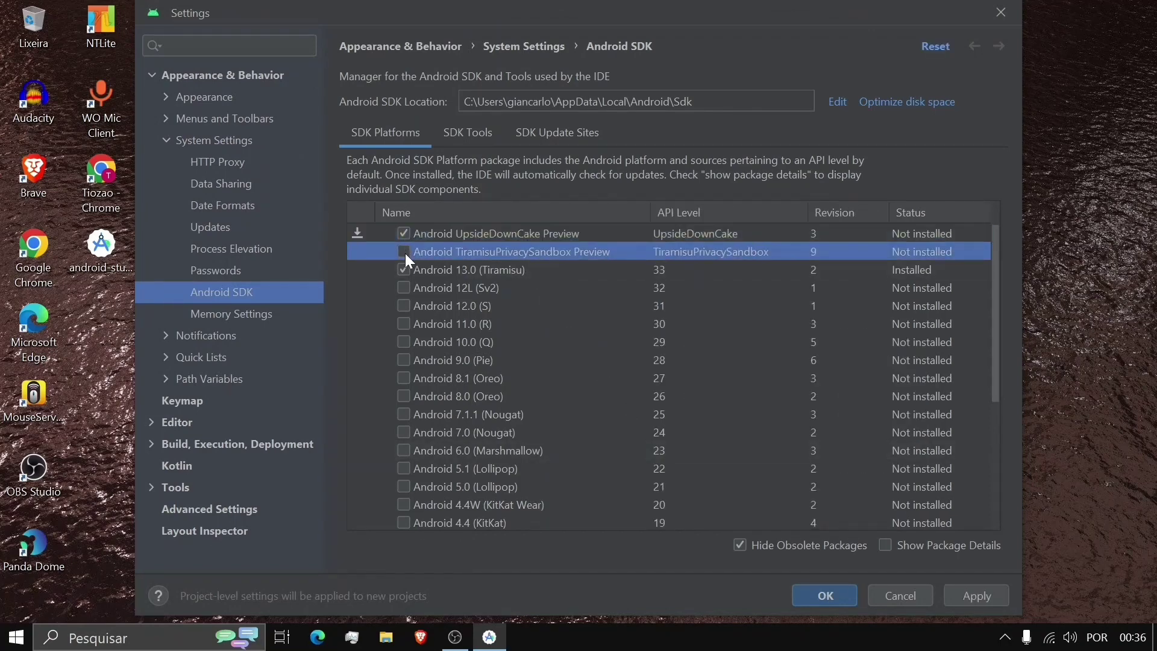
click(404, 252)
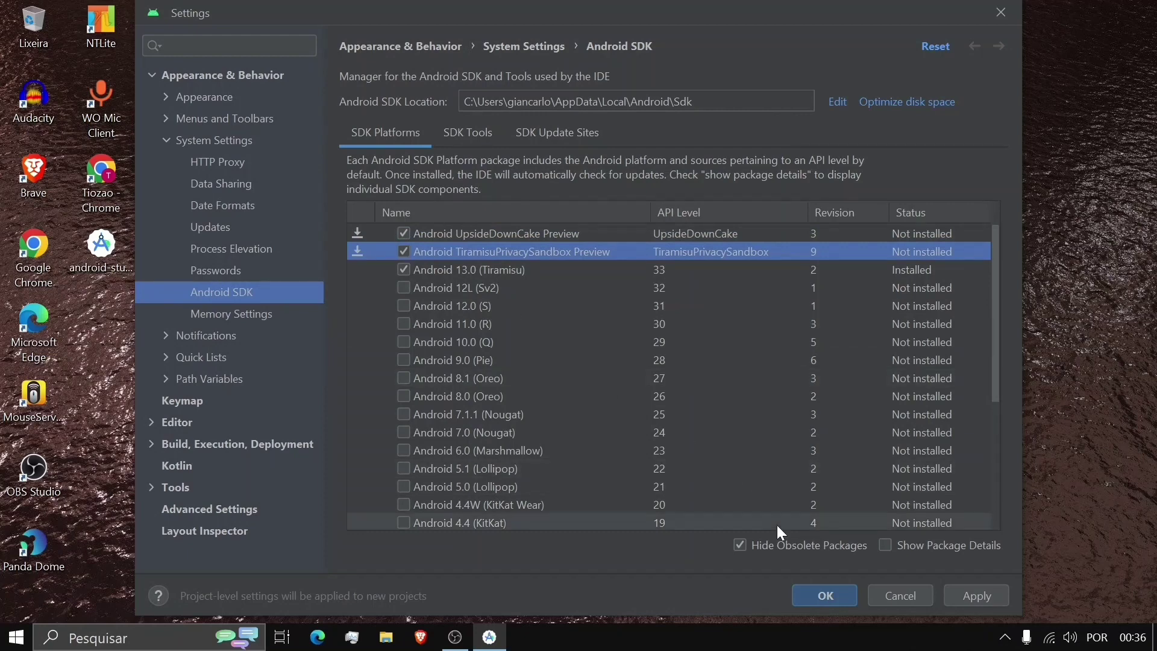
click(827, 597)
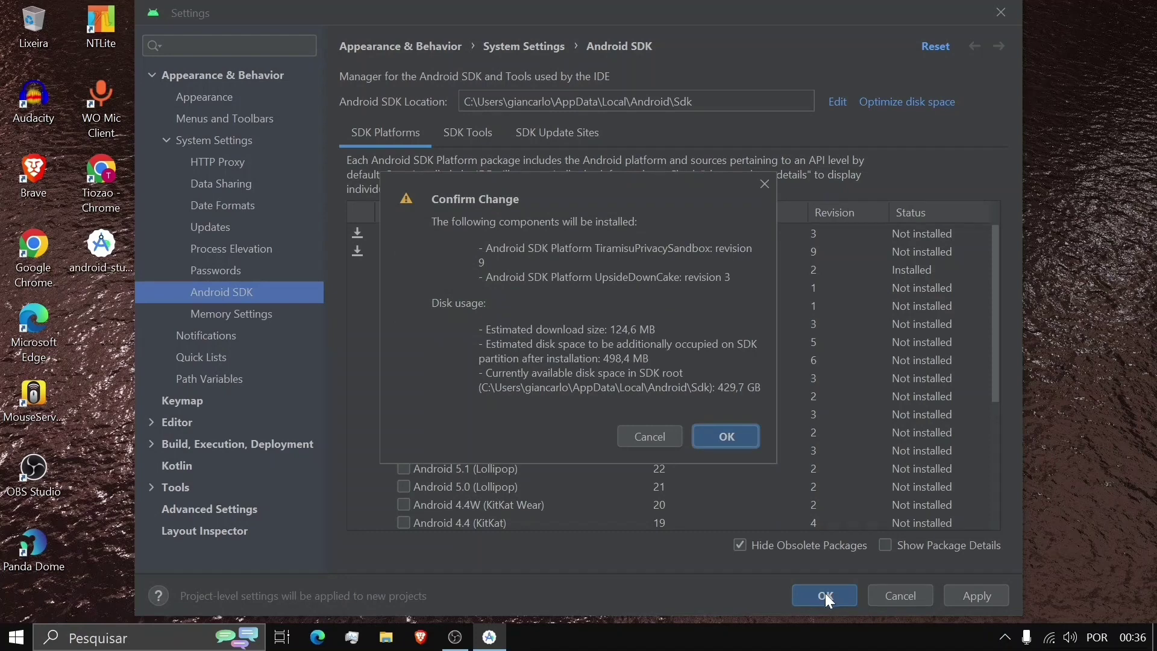
click(745, 443)
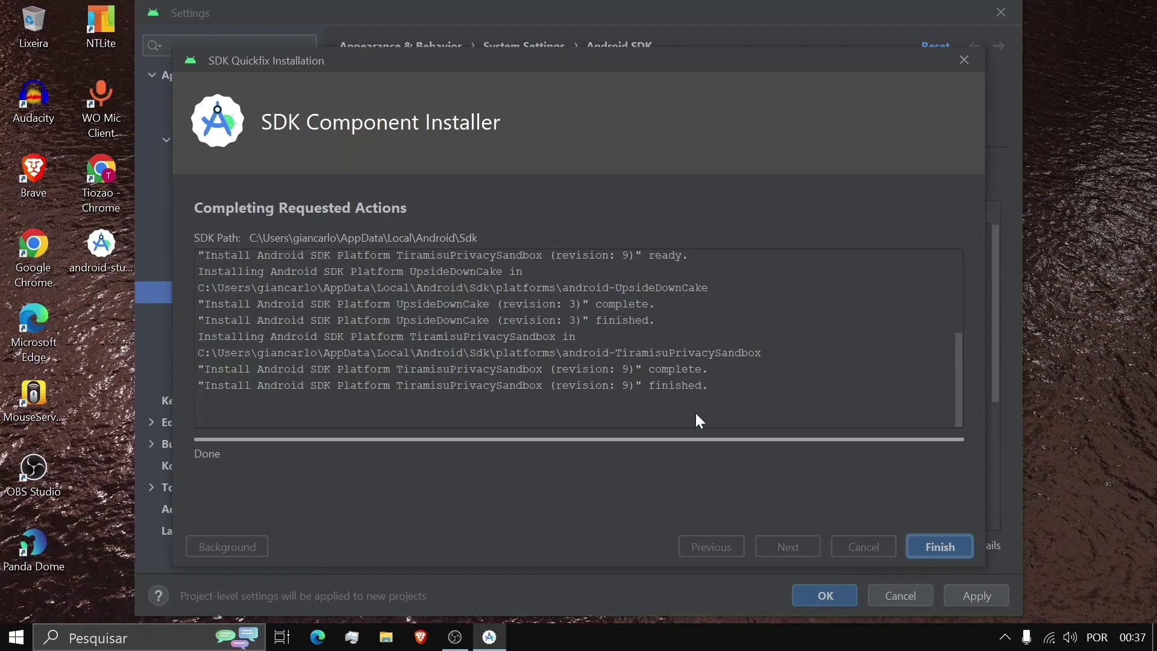
click(935, 552)
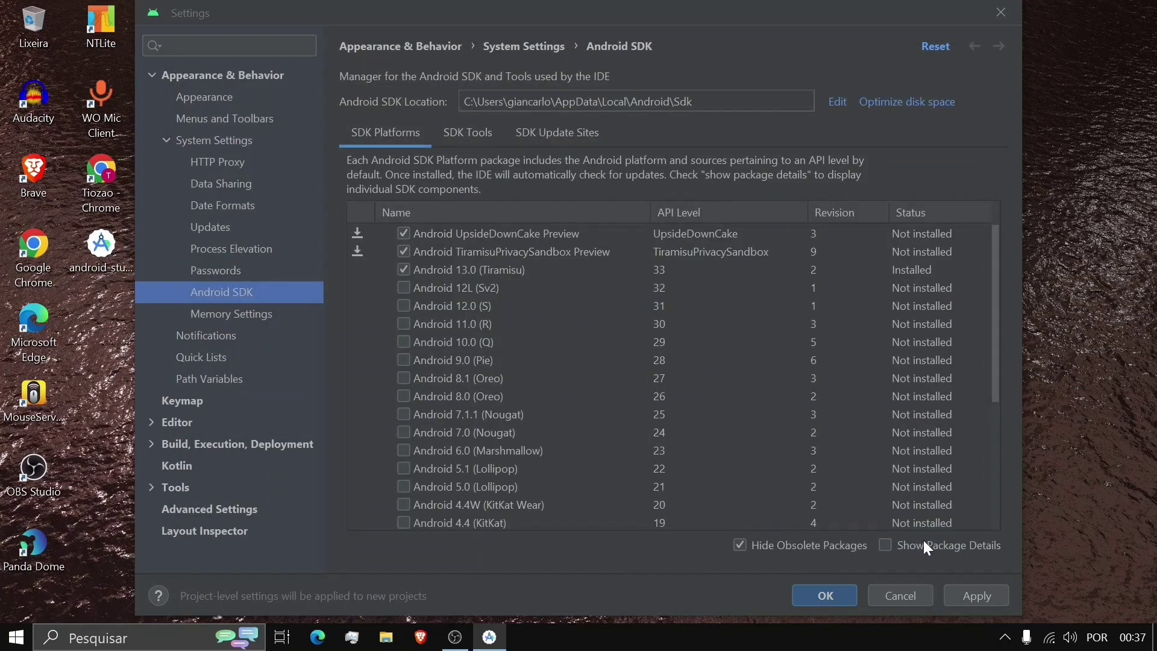
key(Escape)
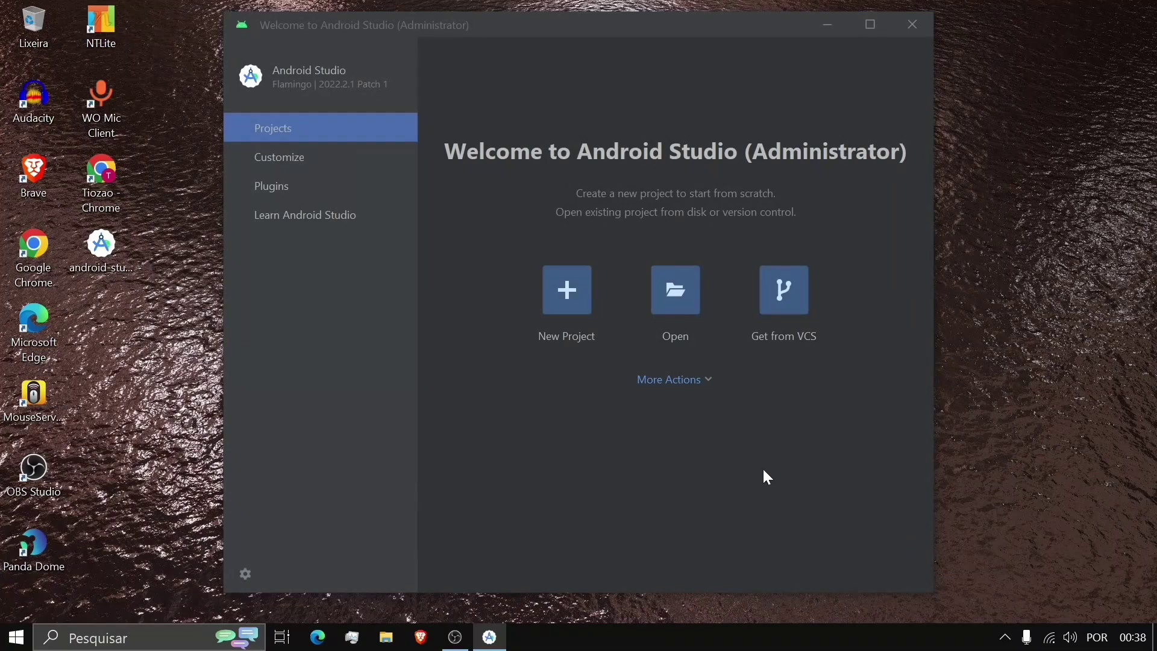
Start a new virtual device in the Virtual Device Manager with the Android TV (1080p) hardware definition from the TV category
click(652, 385)
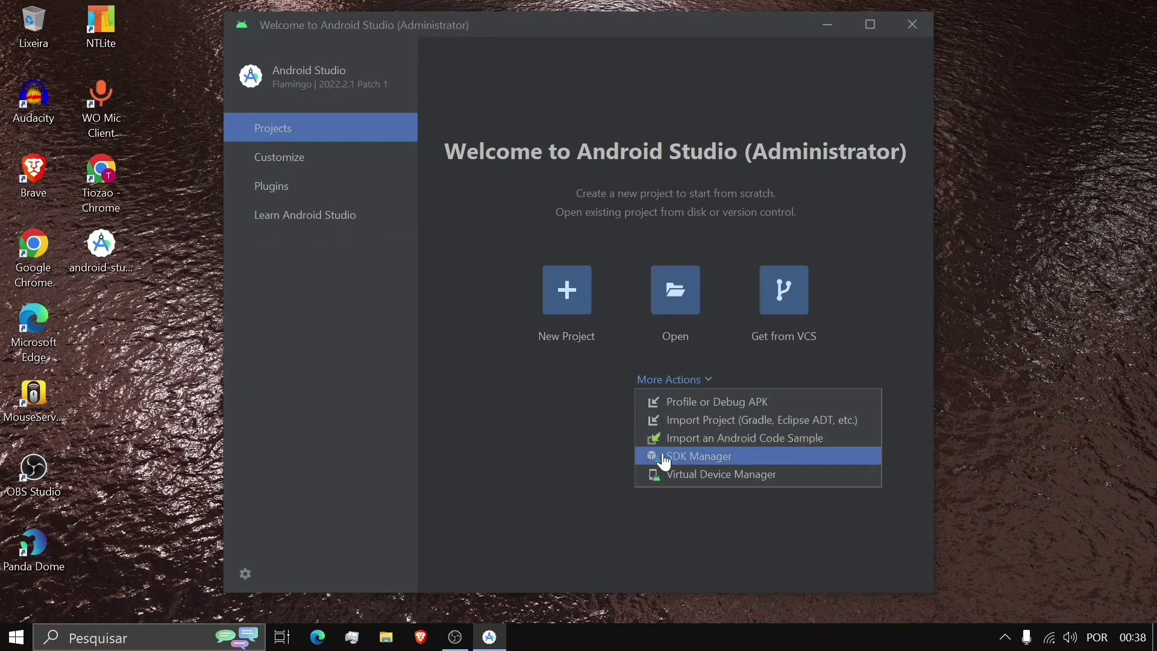
click(674, 477)
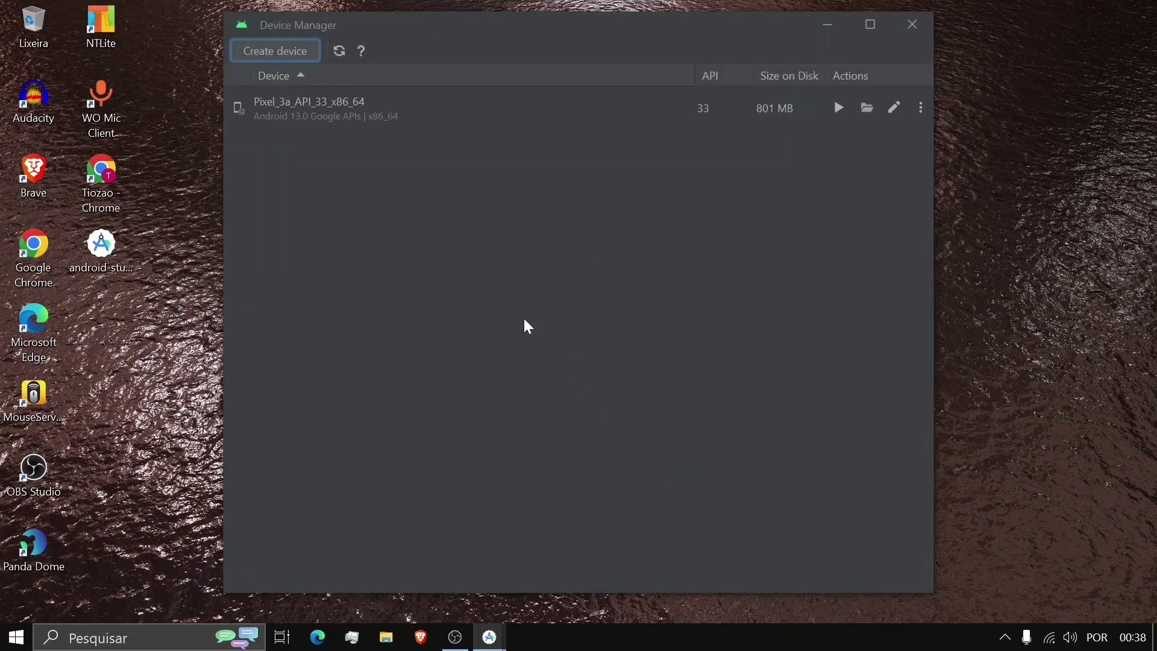
click(304, 53)
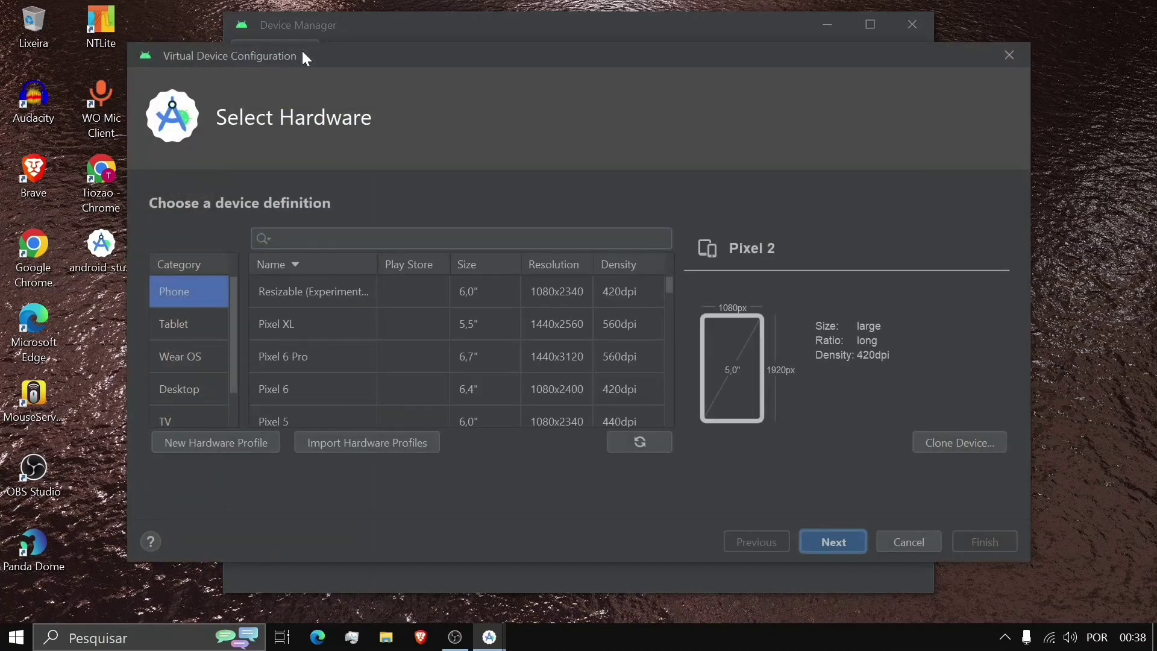
click(175, 414)
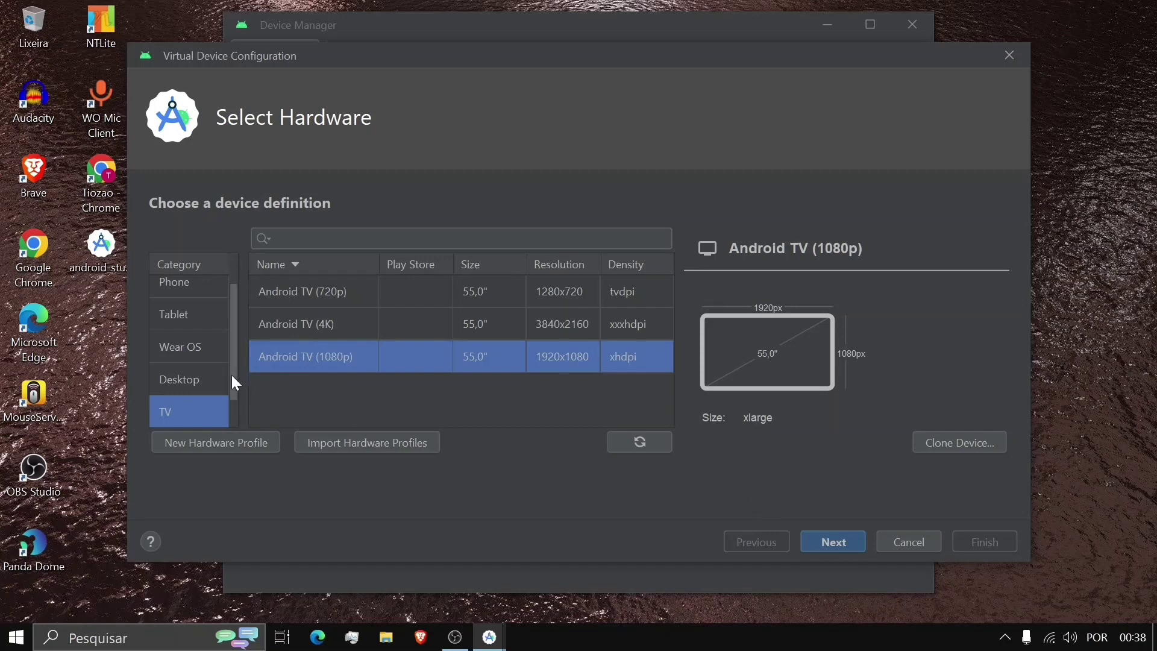
drag(232, 376, 236, 419)
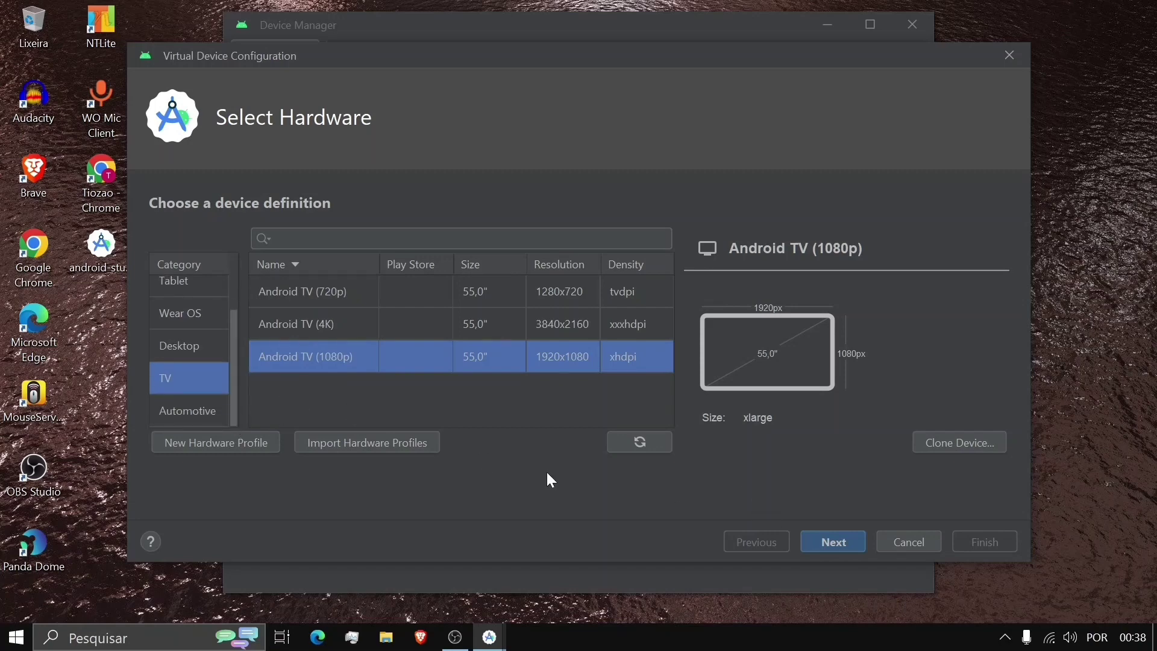
click(850, 534)
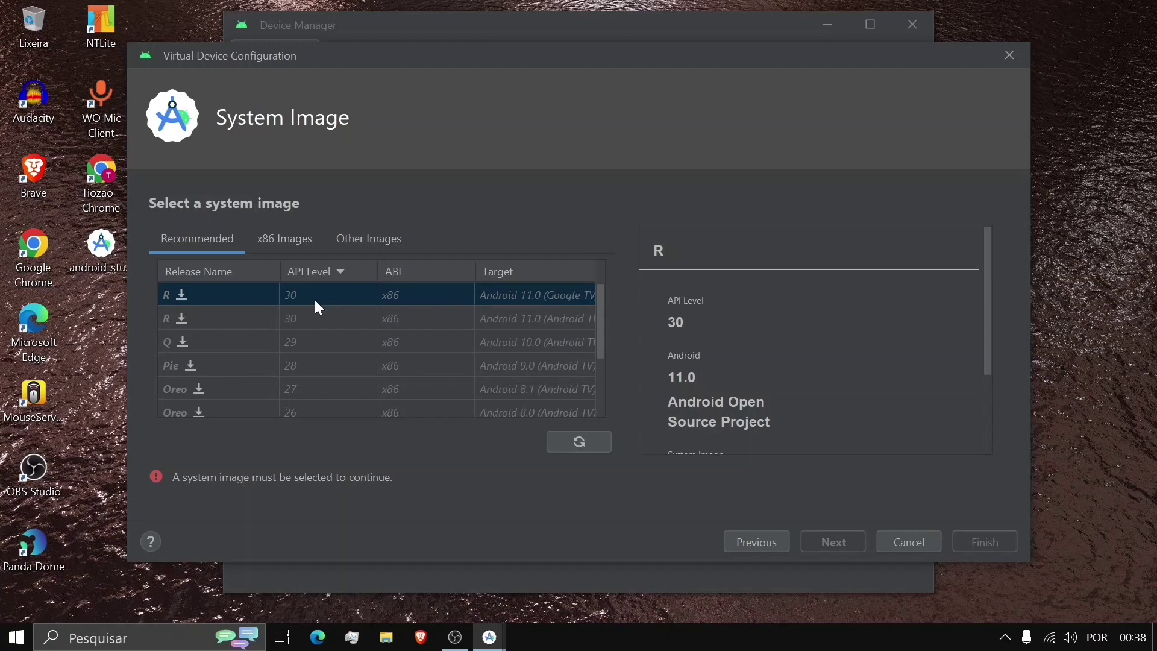
Download the R system image (API 30, x86, Android 11.0 Google TV) and accept its android-sdk-preview-license
click(176, 298)
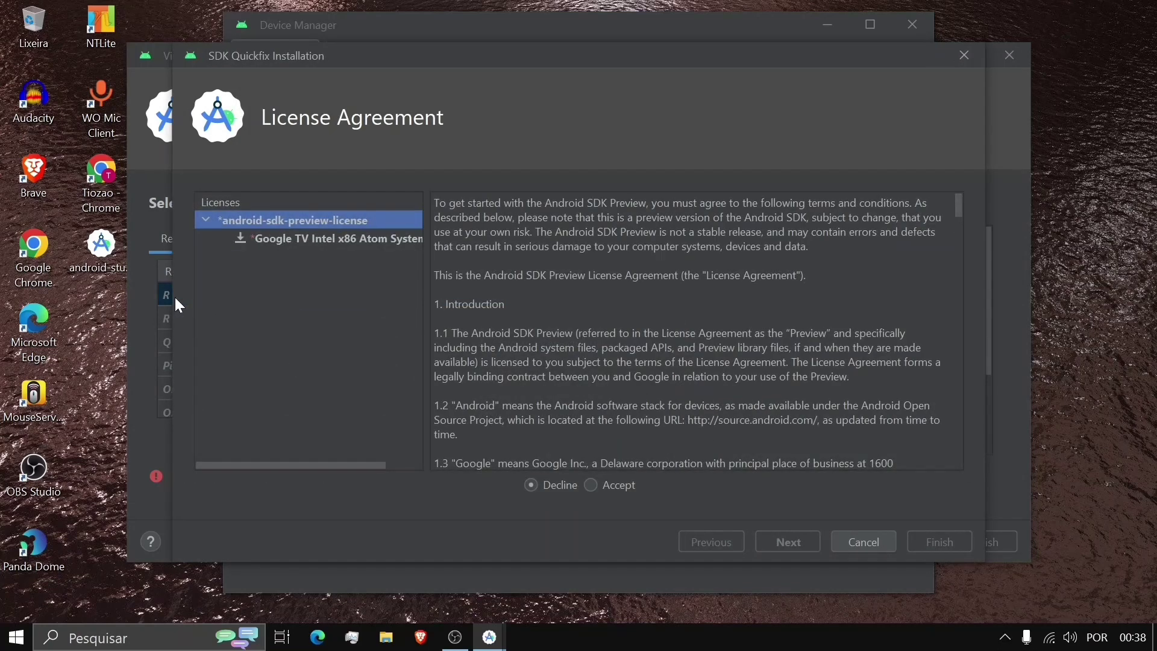
click(605, 487)
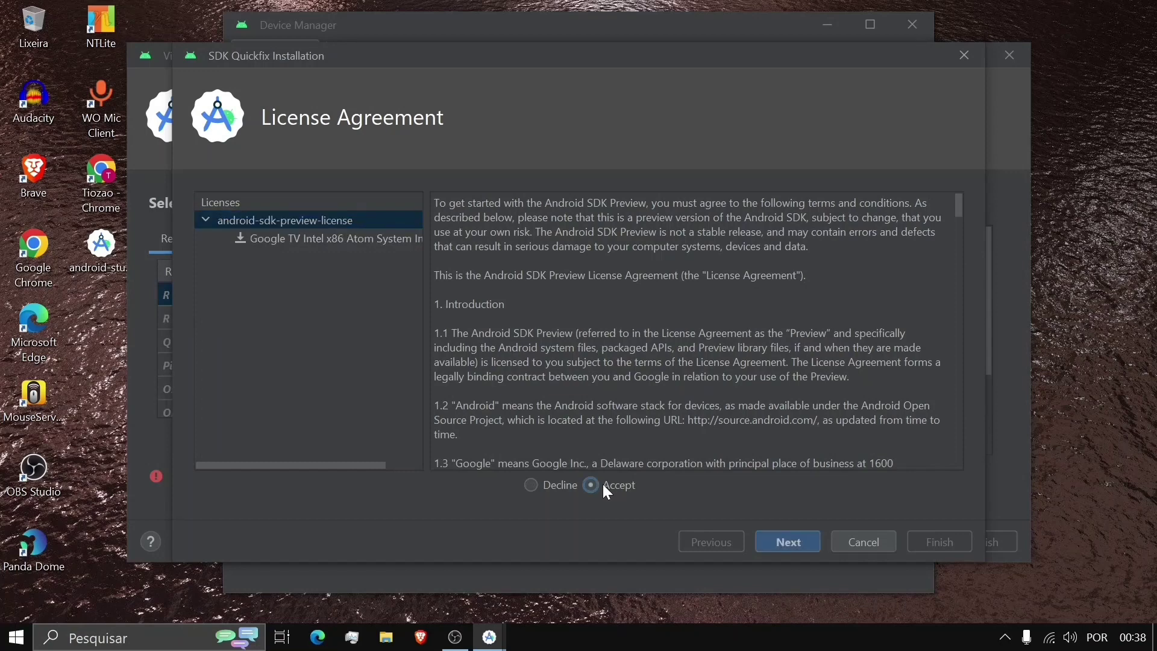
click(808, 540)
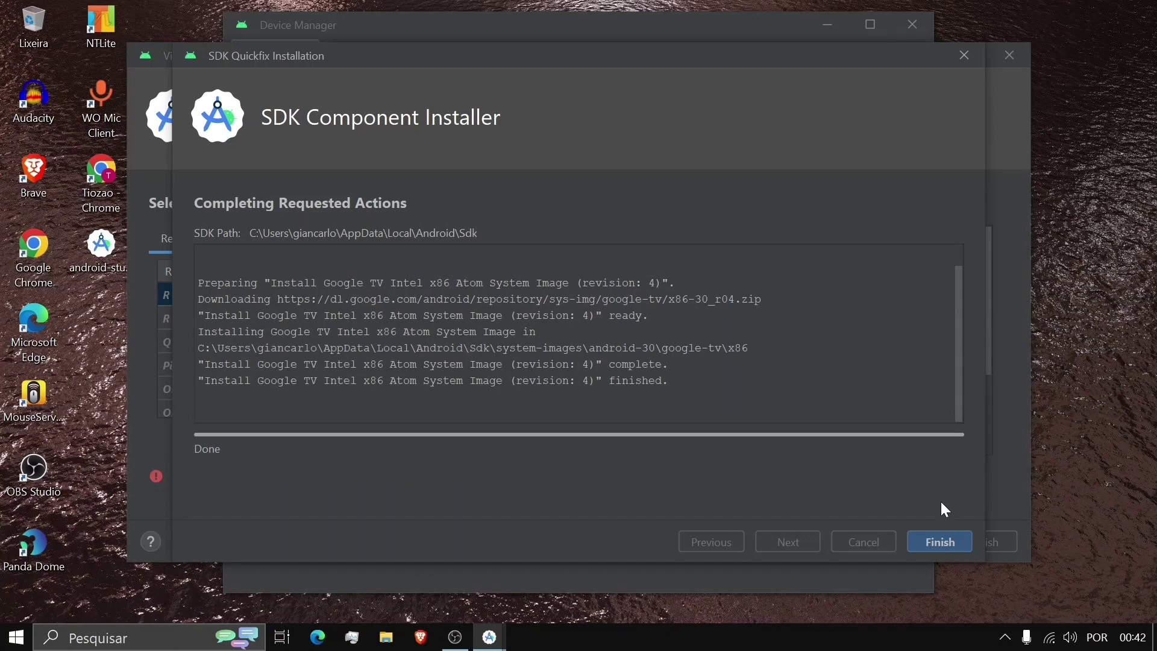
click(943, 544)
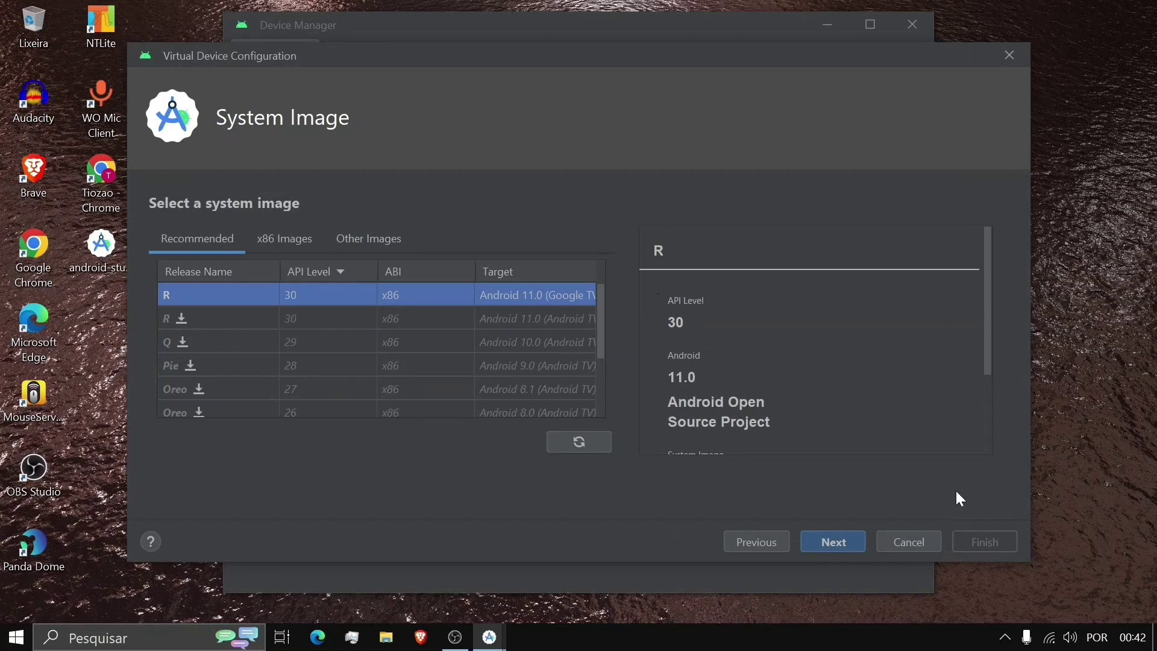
Create the Android TV (1080p) API 30 virtual device from the R image after reviewing its advanced settings, keeping the default values
click(817, 545)
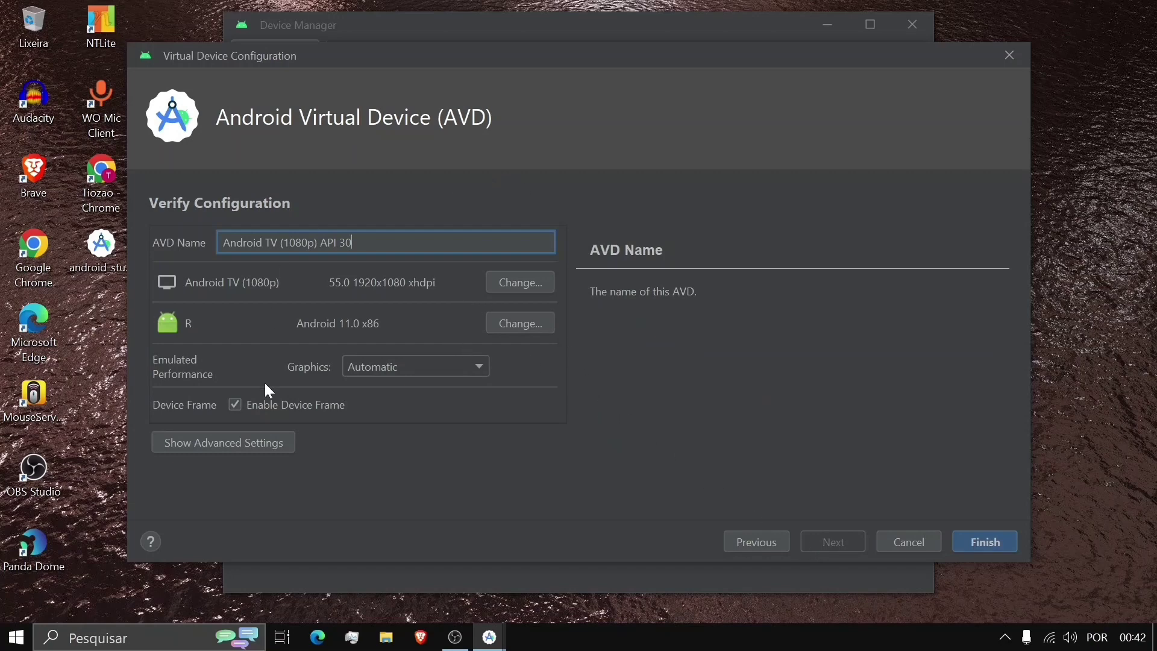
click(253, 444)
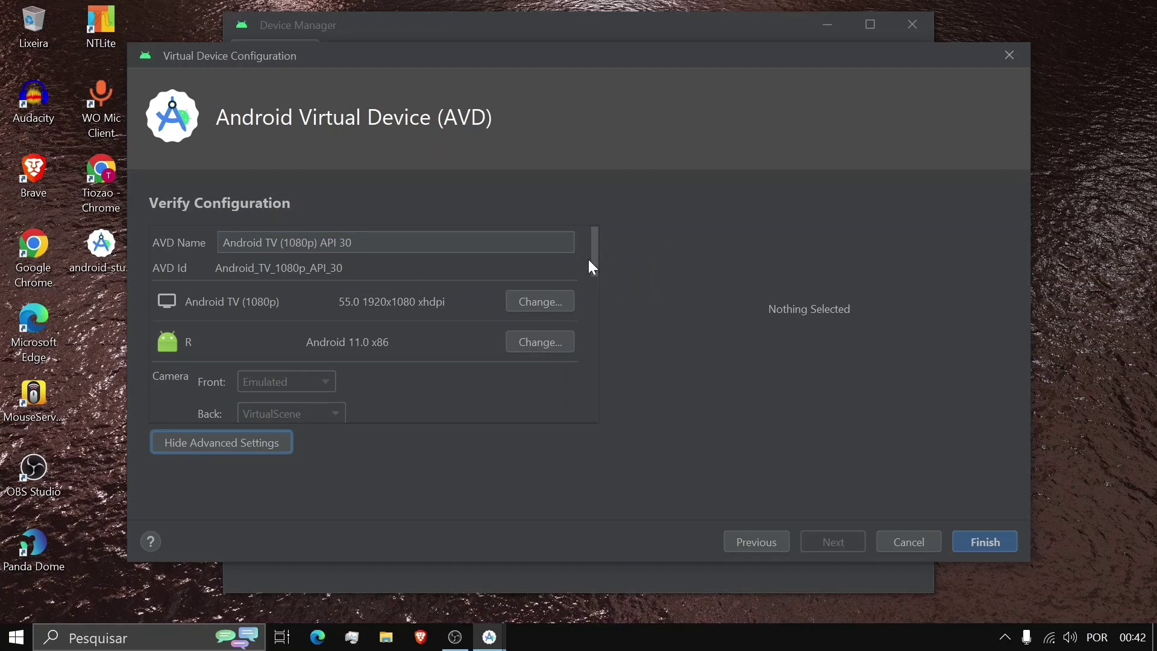
drag(593, 261, 586, 315)
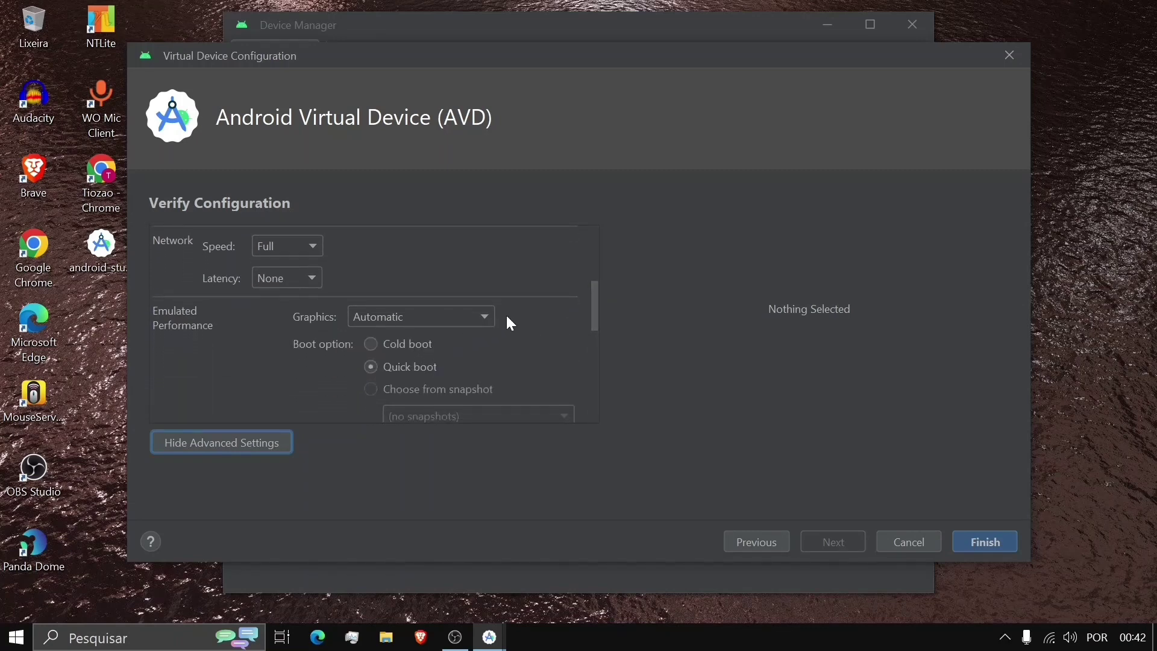
drag(591, 316, 587, 385)
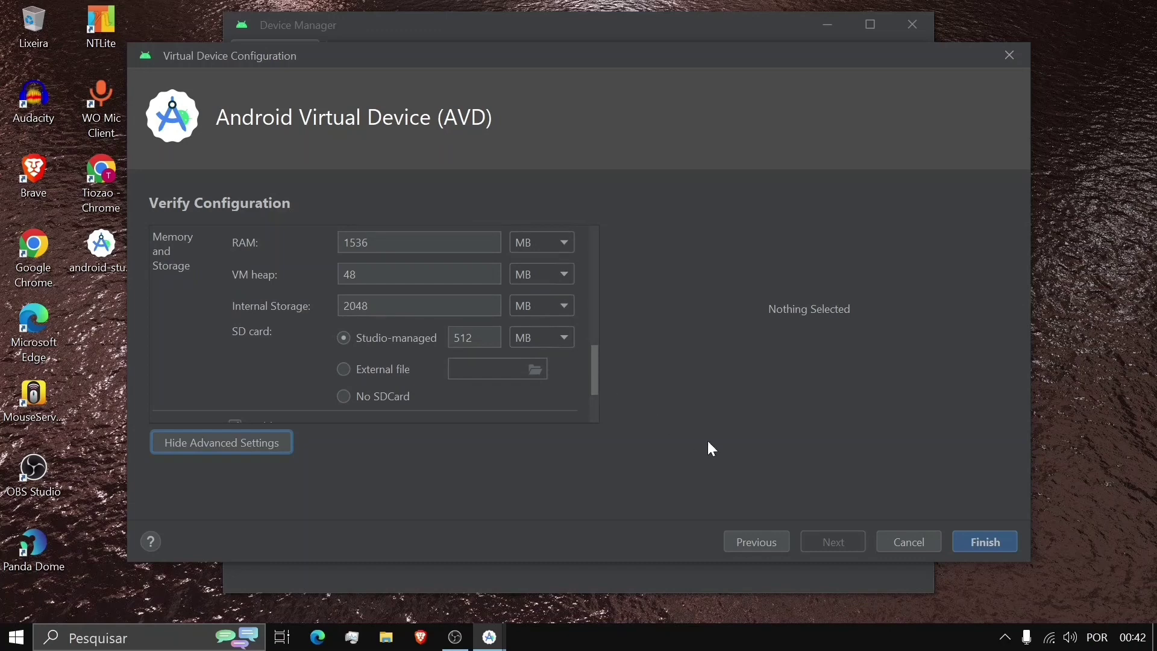
click(971, 548)
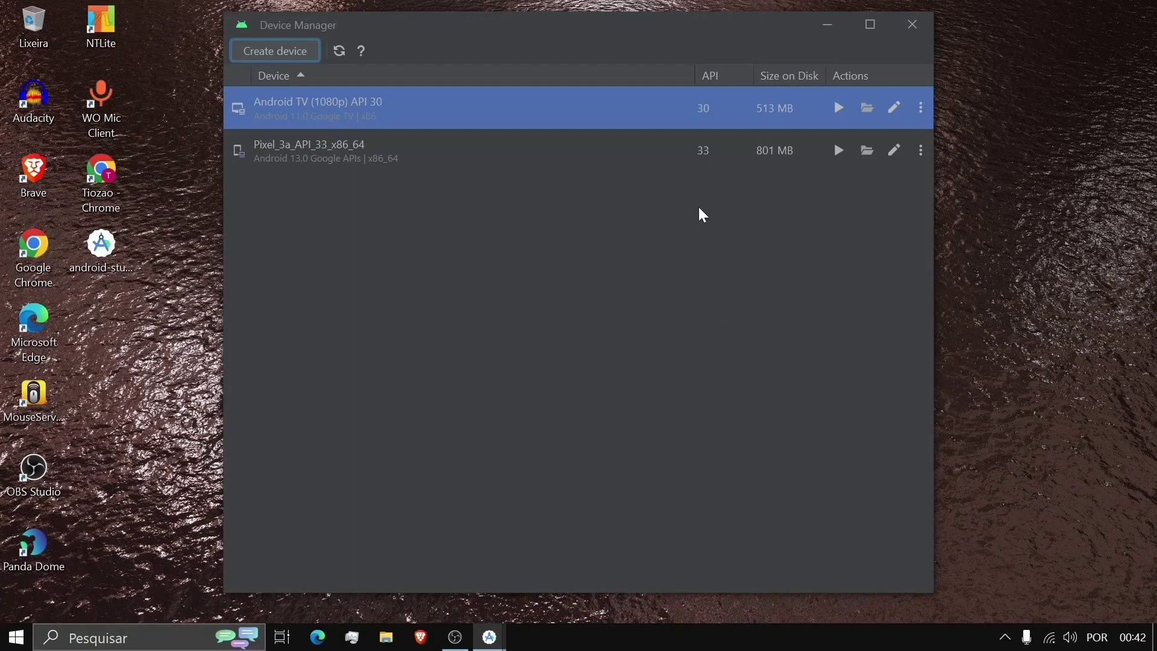
Launch the Android TV (1080p) API 30 emulator, minimize the Android Studio windows and dismiss the GPU driver notice permanently
click(838, 109)
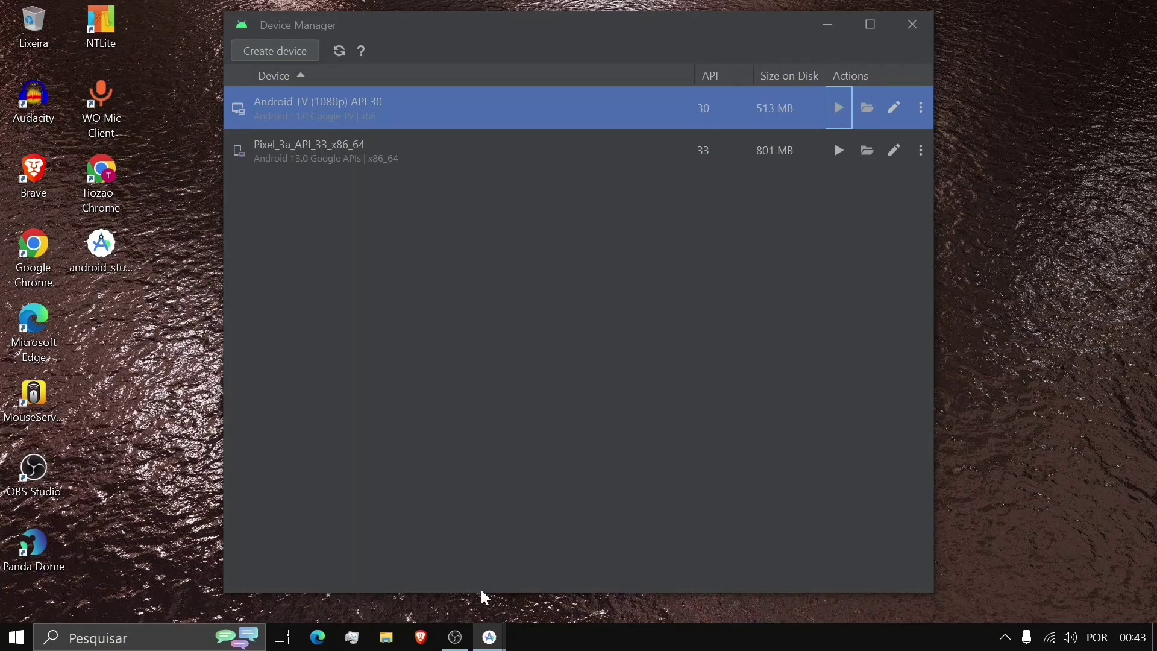
mouse_move(493, 639)
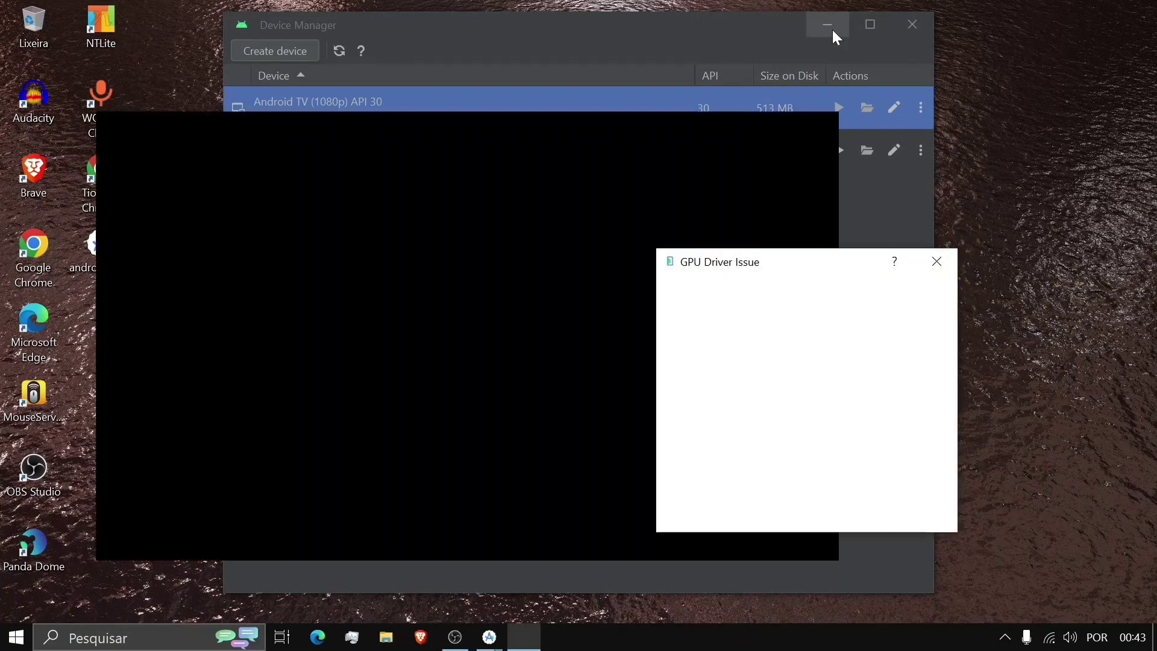
click(828, 27)
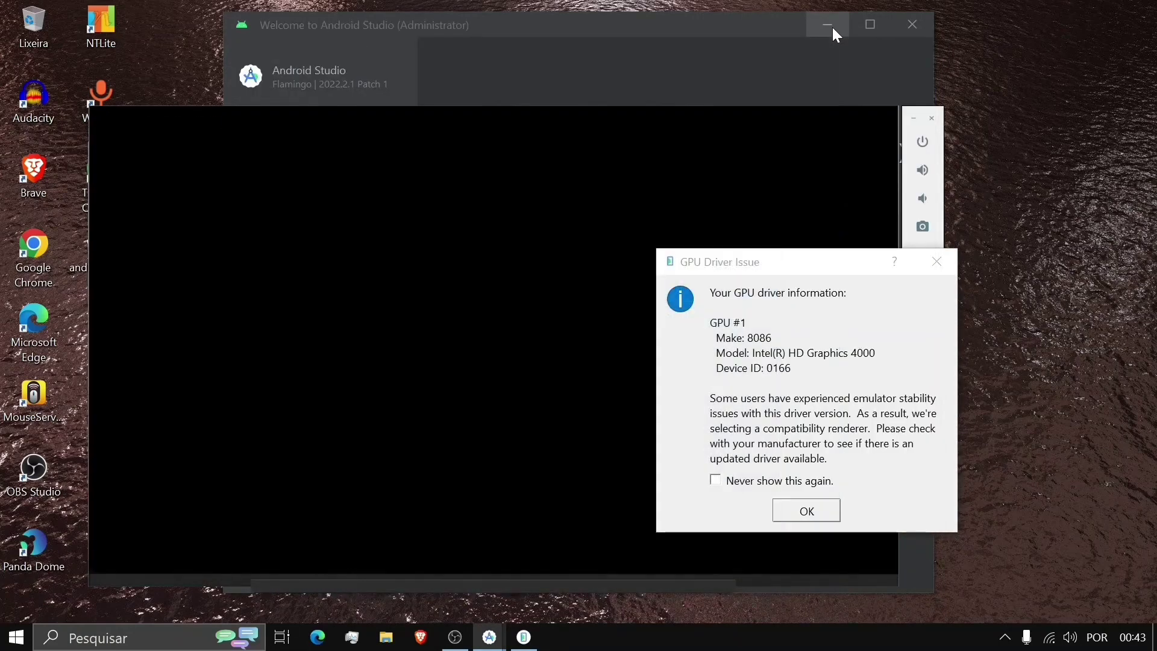
click(833, 27)
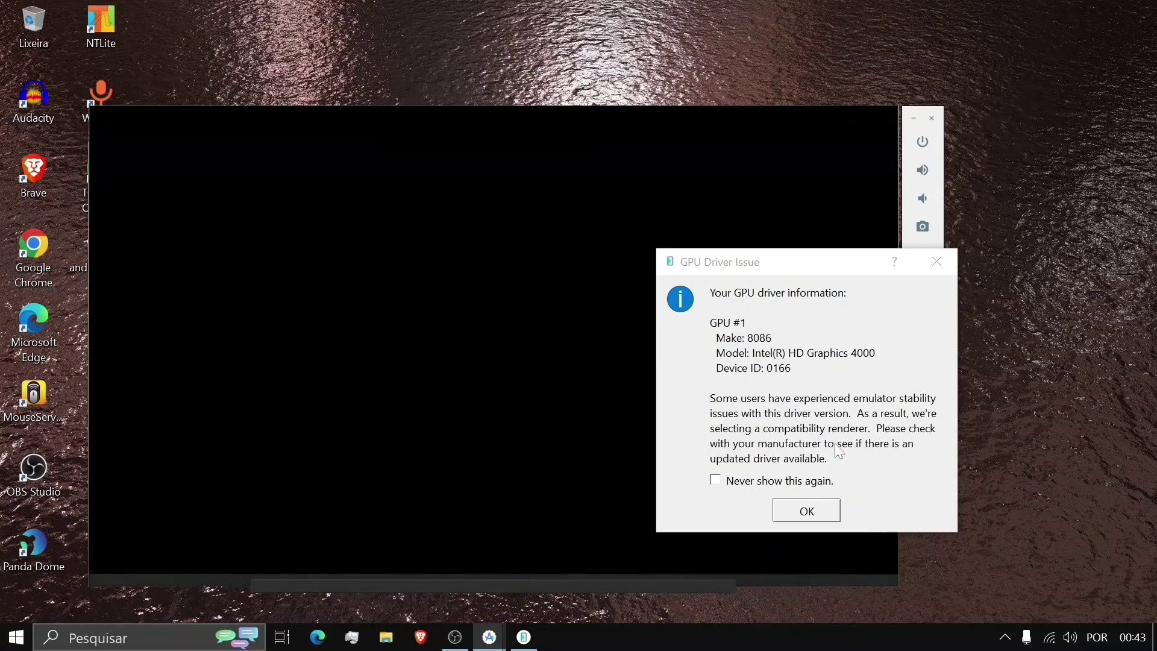
click(789, 482)
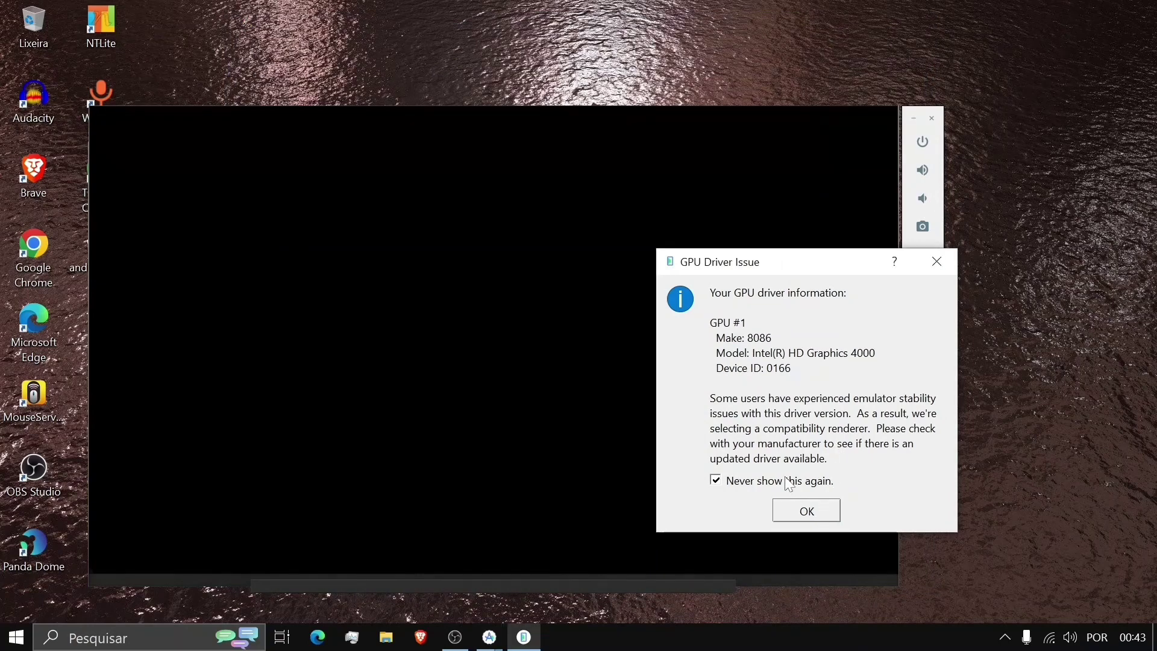
click(795, 507)
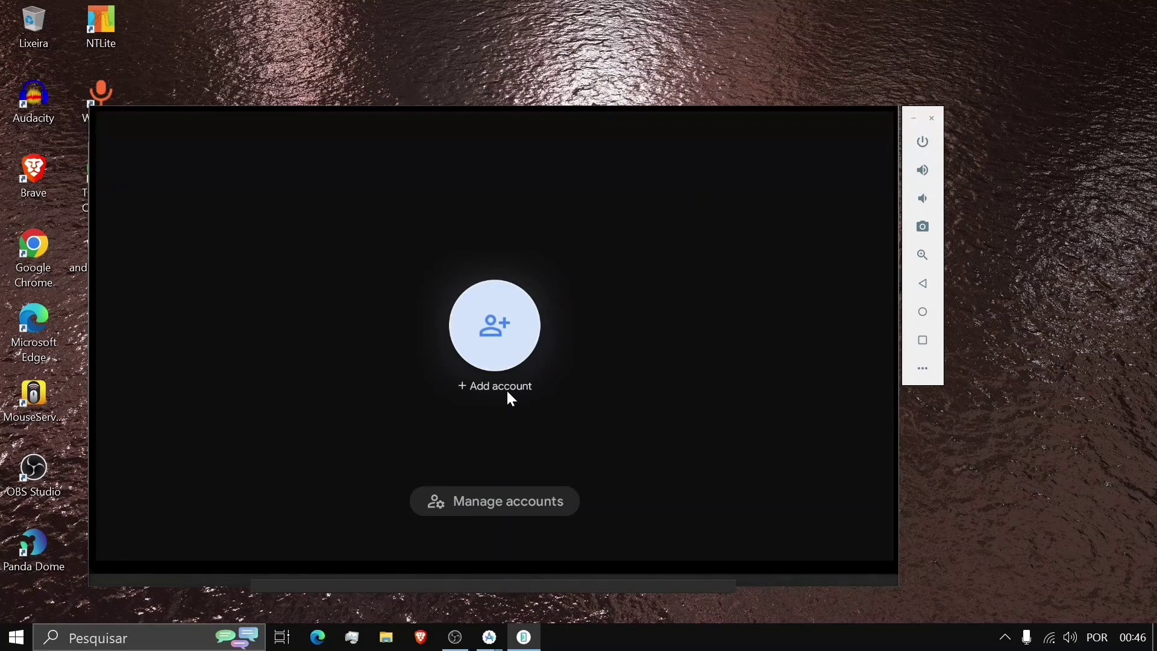
Bring up the Google sign-in form for adding an account on the emulated TV, going back and retrying if sign-in fails
click(529, 357)
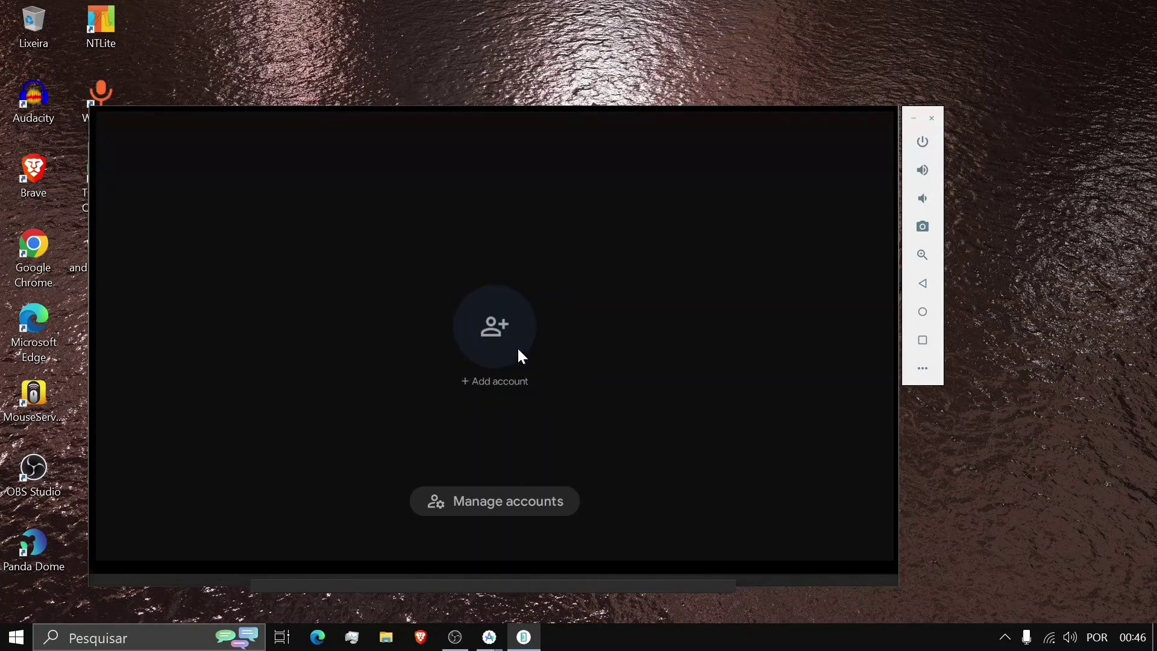
click(487, 344)
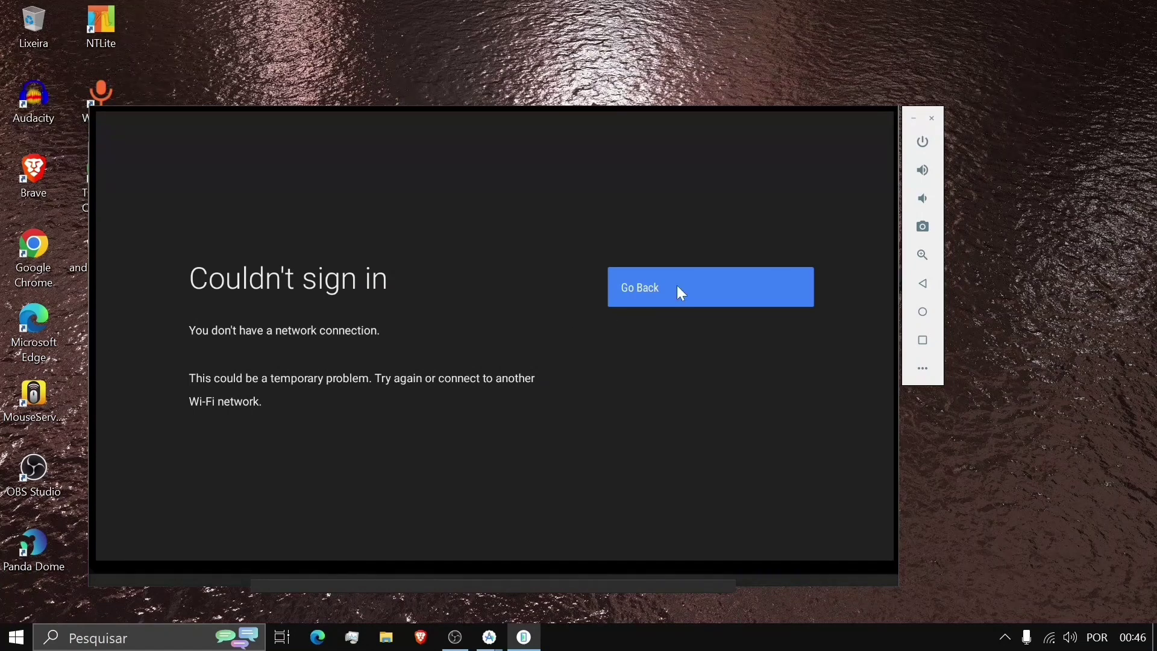
click(718, 295)
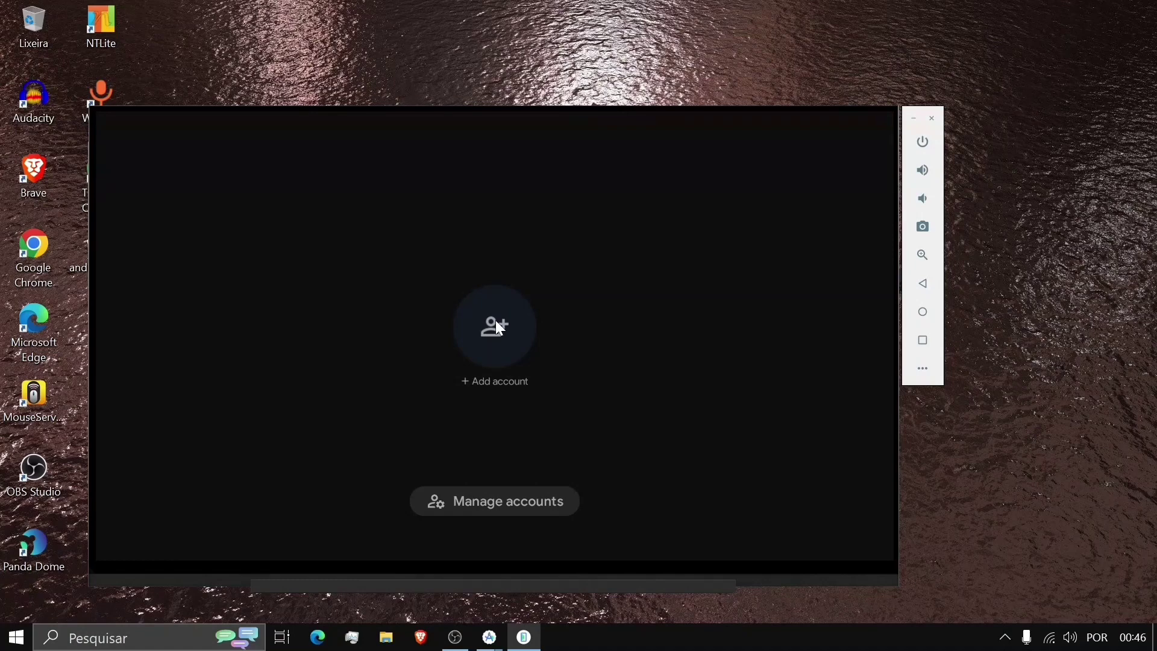
click(491, 379)
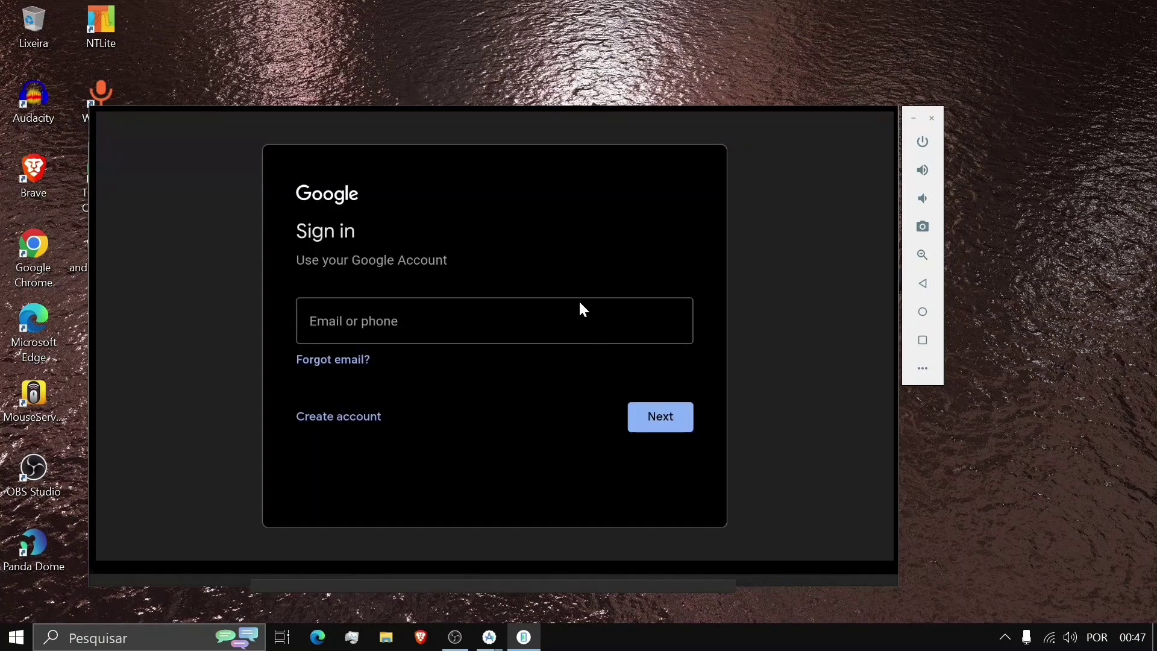
Activate the email or phone field on the emulated TV's Google sign-in form
click(576, 324)
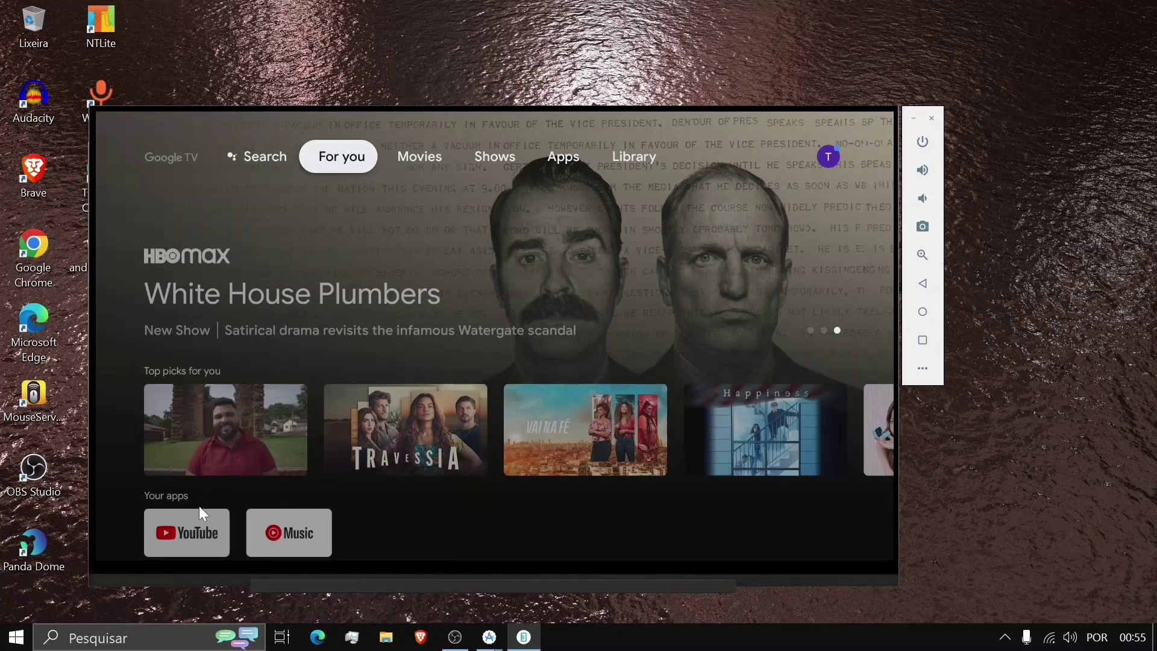
Try out the YouTube app on the emulated TV with the signed-in account, skip the channel choice and return to the home screen
click(195, 531)
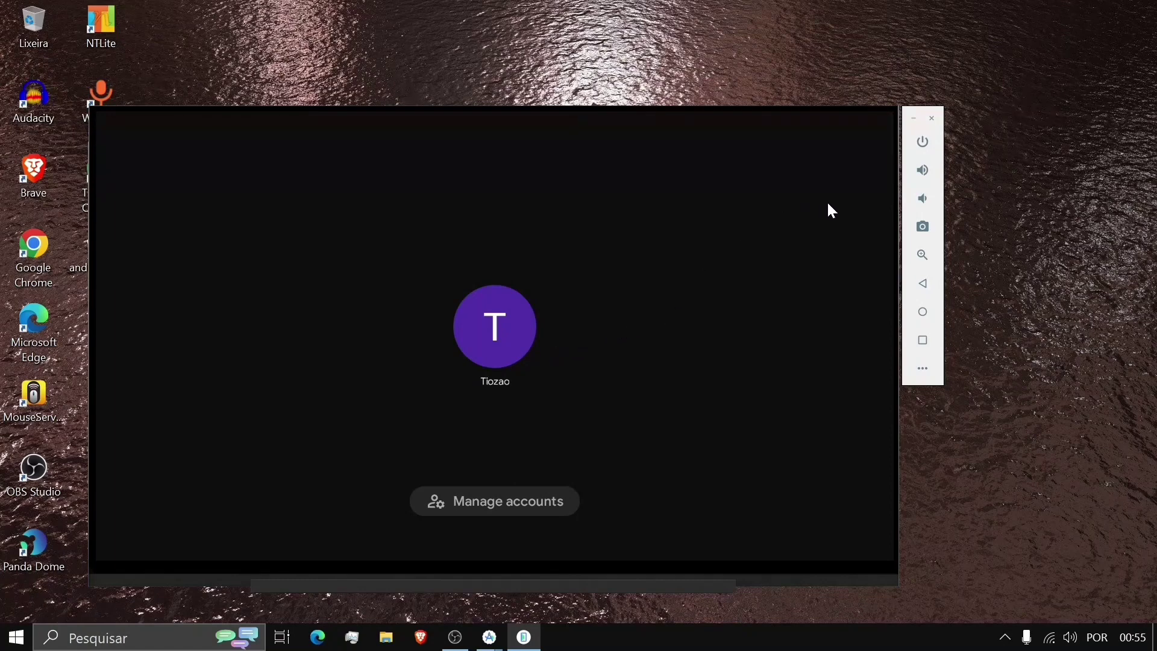
click(475, 338)
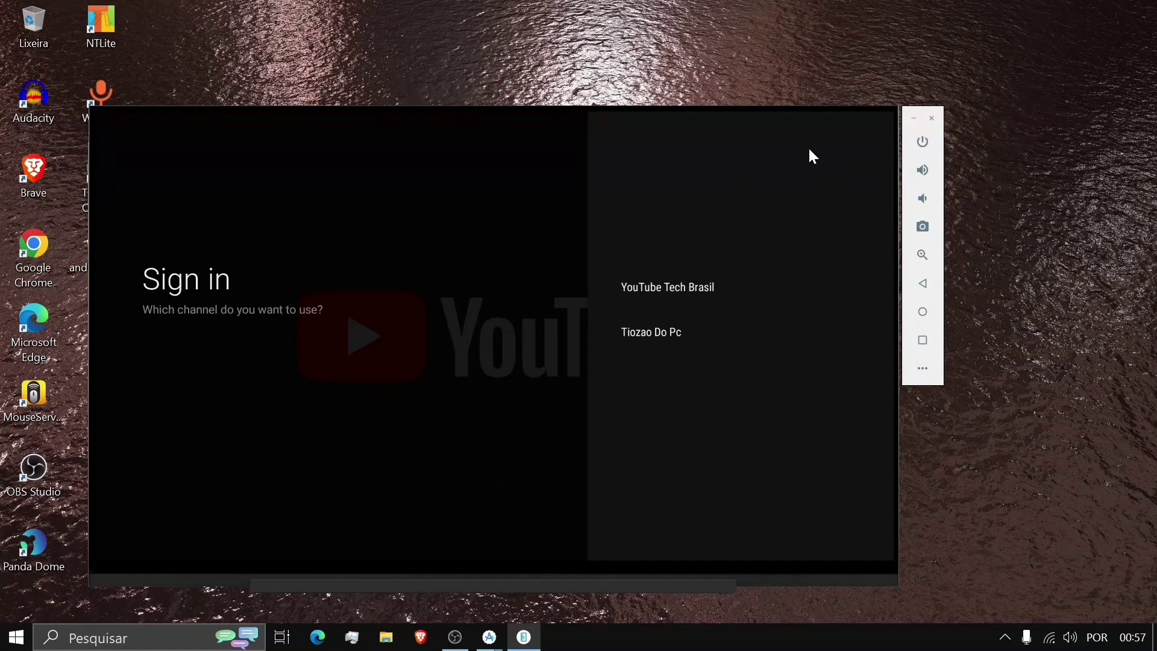
click(923, 284)
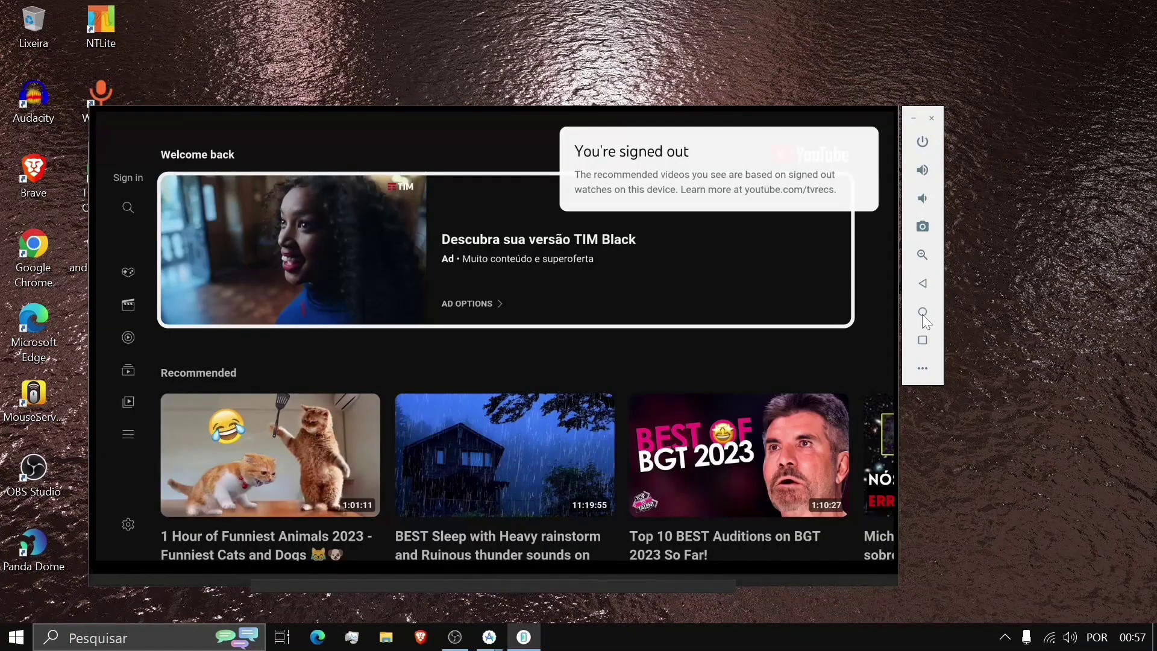
click(922, 312)
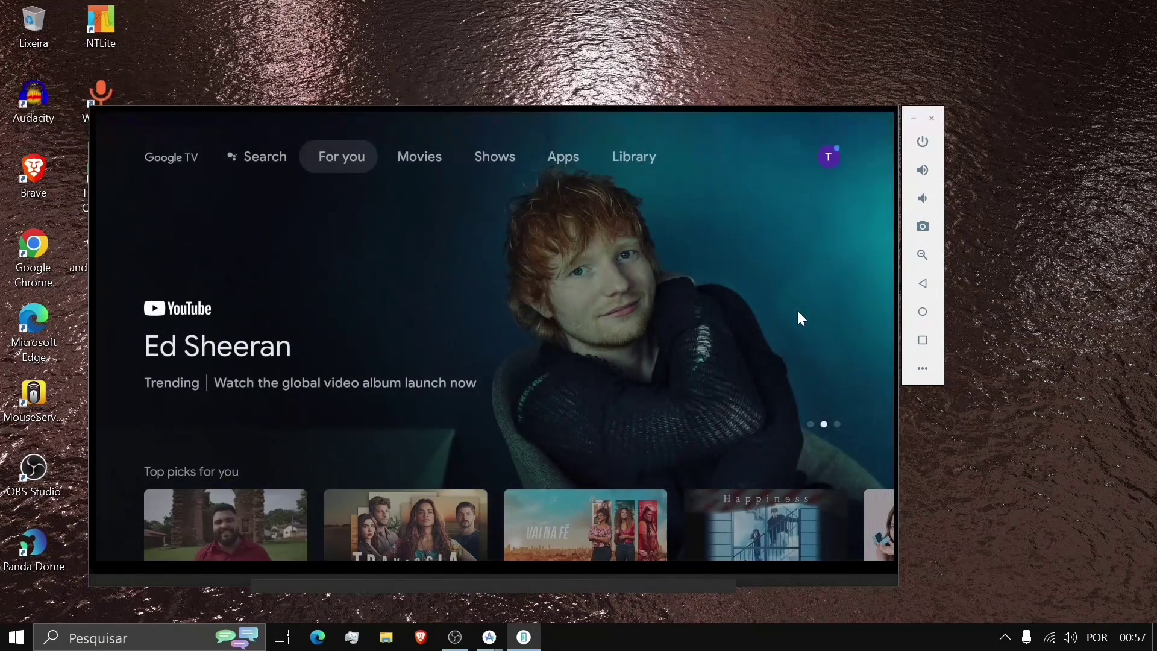
Browse the Google TV home screen's app and show rows, return to its beginning and close the emulator
scroll(802, 277, down, 2)
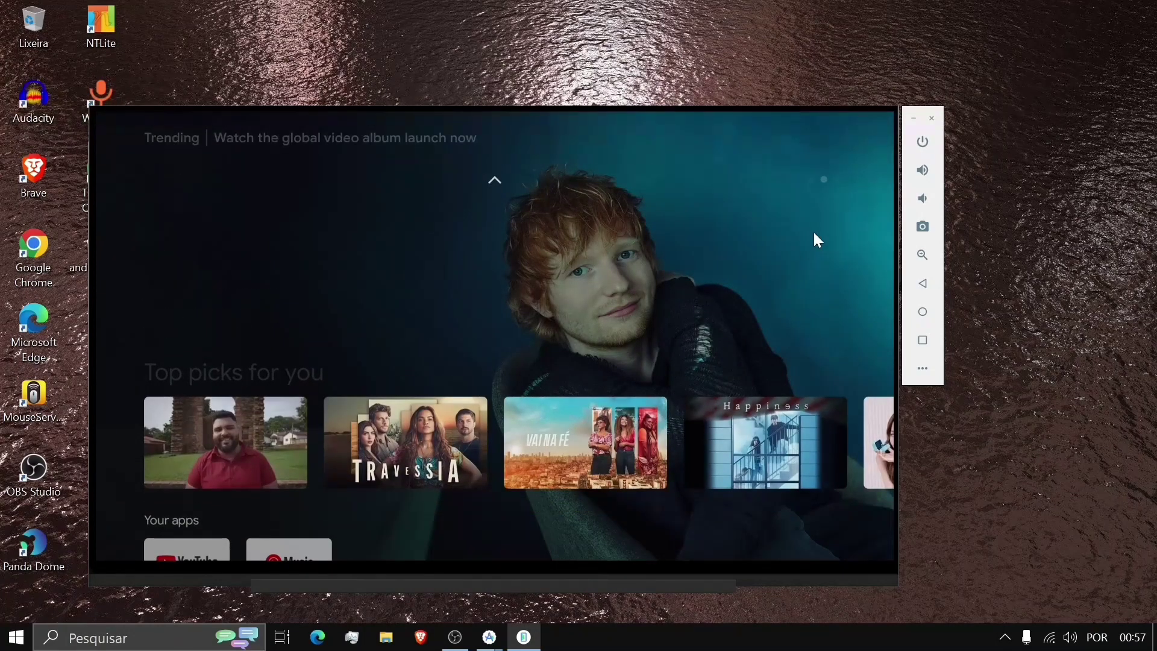
scroll(749, 271, down, 2)
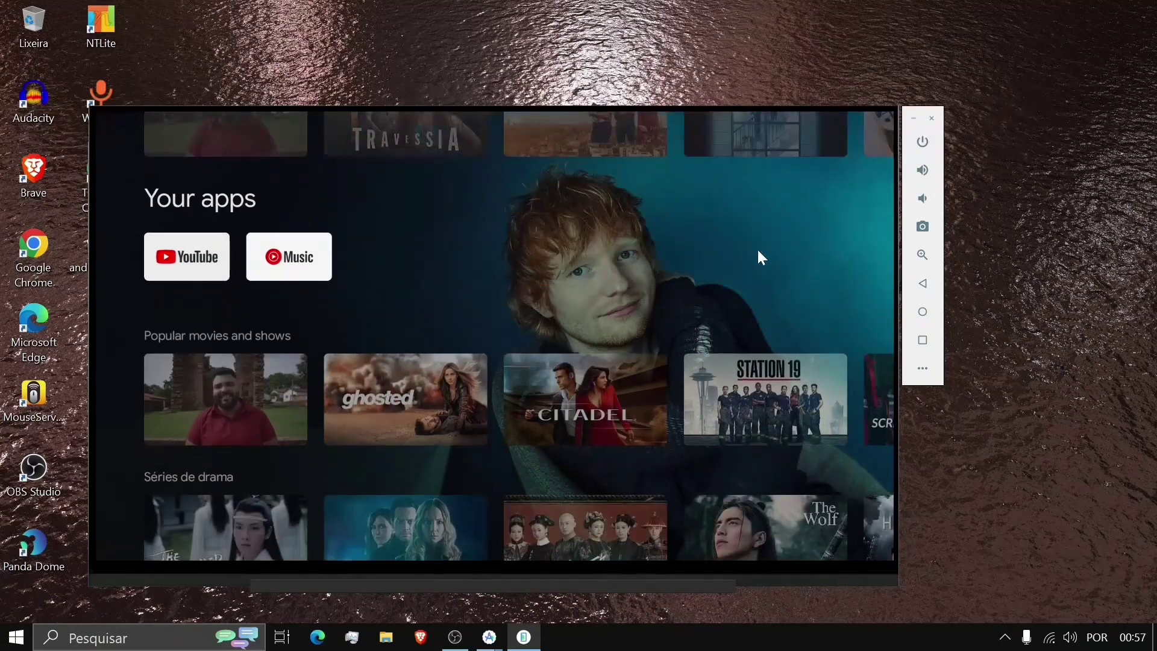
scroll(750, 248, down, 1)
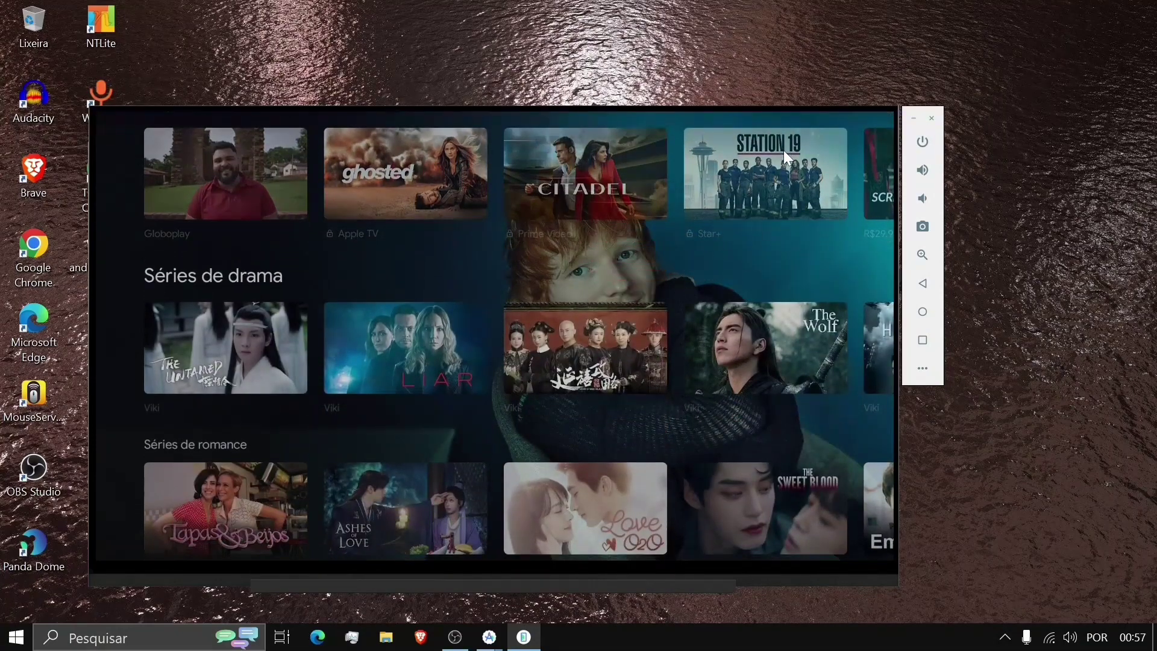
scroll(499, 214, up, 5)
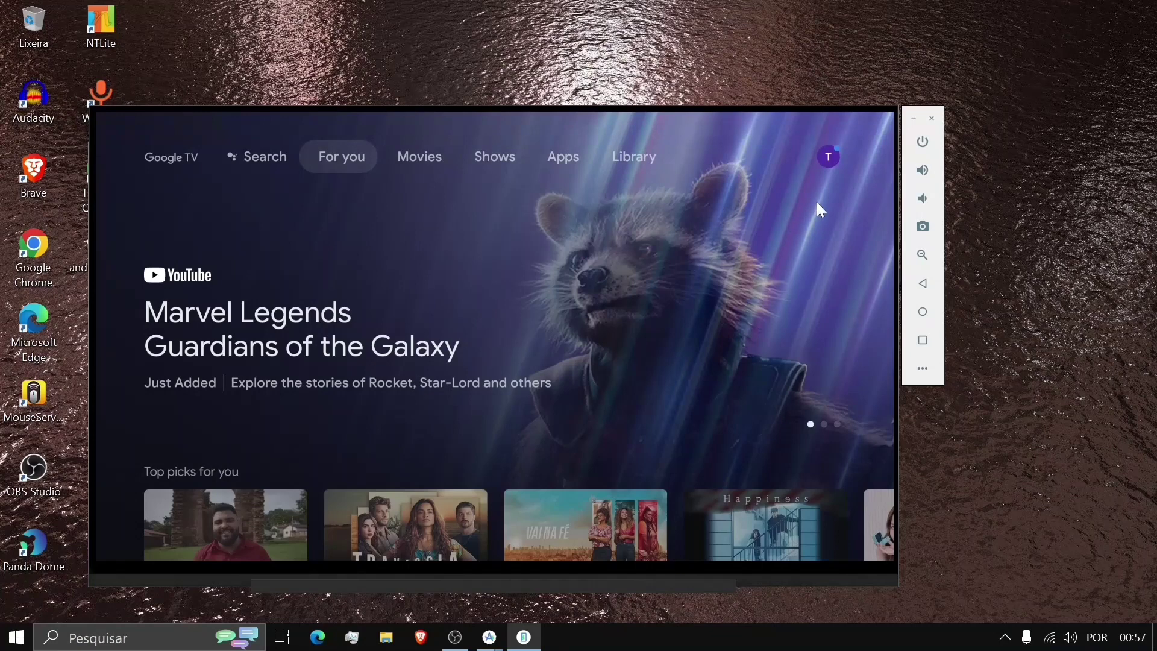
click(932, 120)
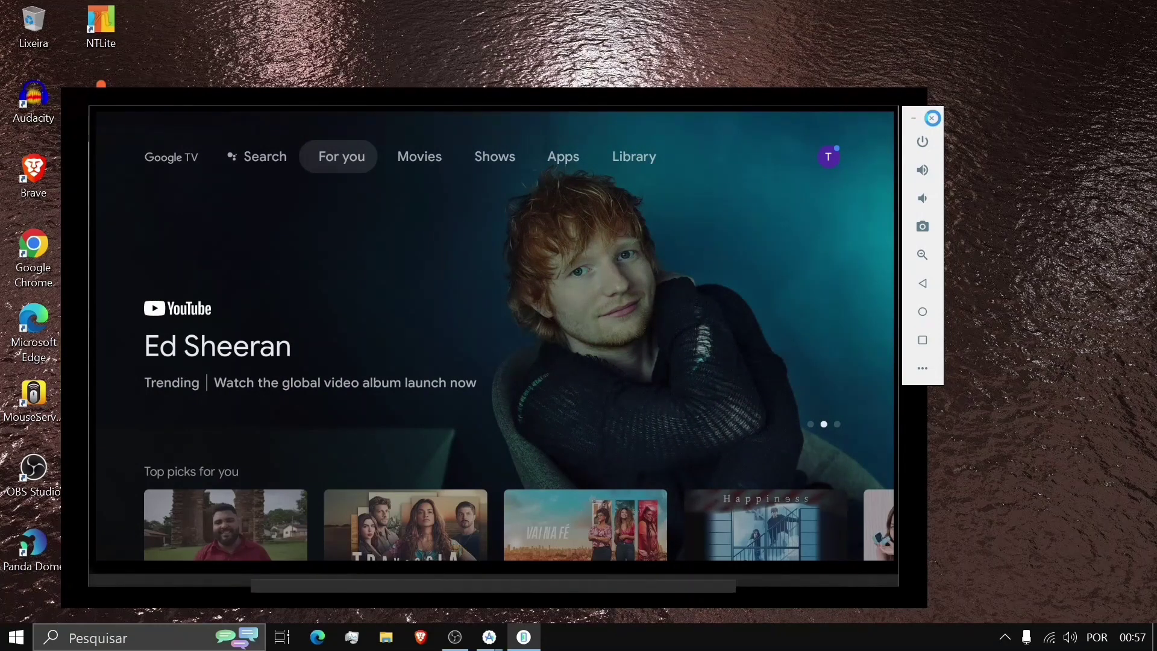